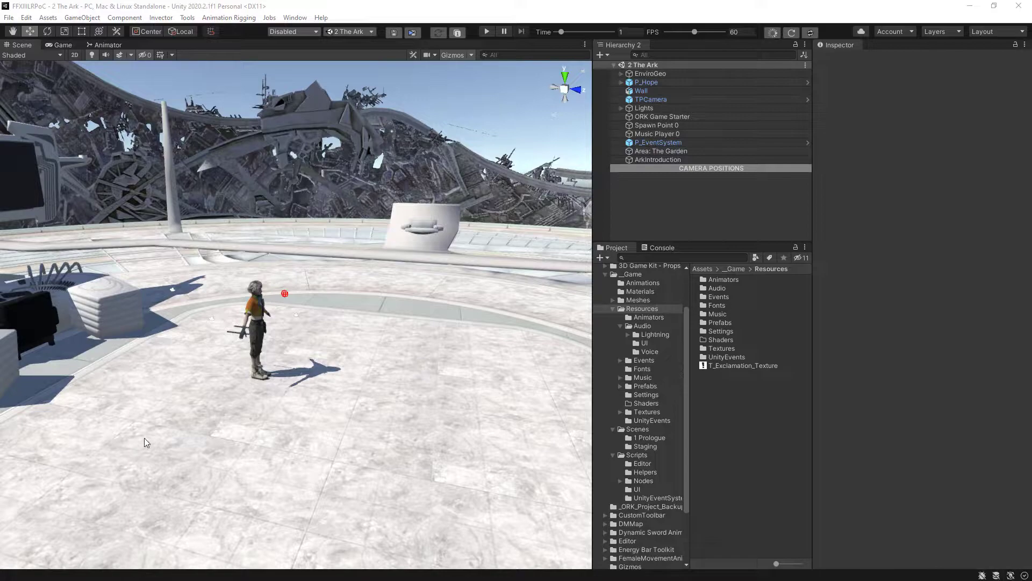
Create a Game Event asset named OnCutsceneStarted in the UnityEvents folder.
double_click(727, 356)
right_click(726, 356)
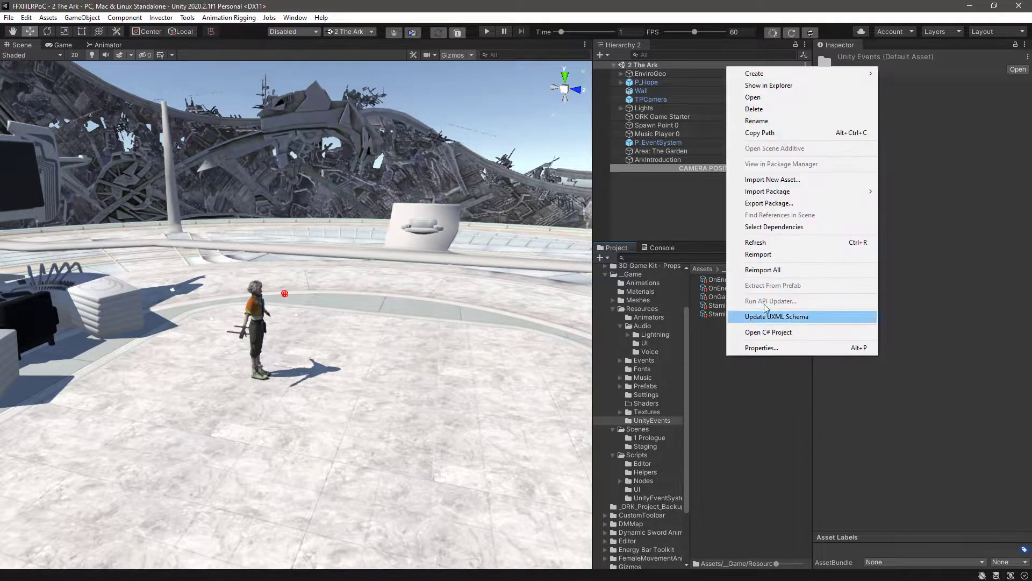
mouse_move(755, 81)
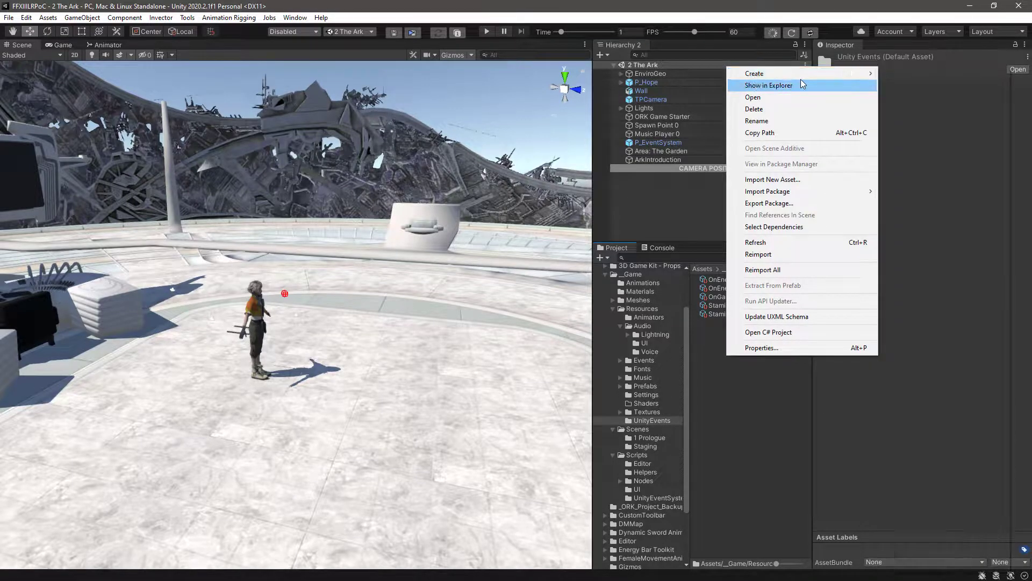
mouse_move(903, 79)
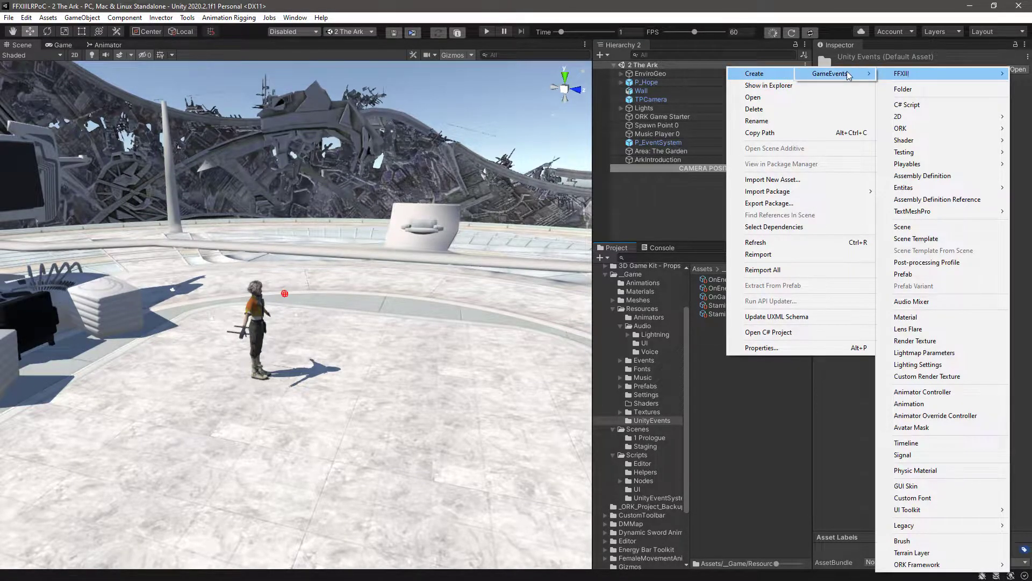
mouse_move(831, 73)
left_click(905, 75)
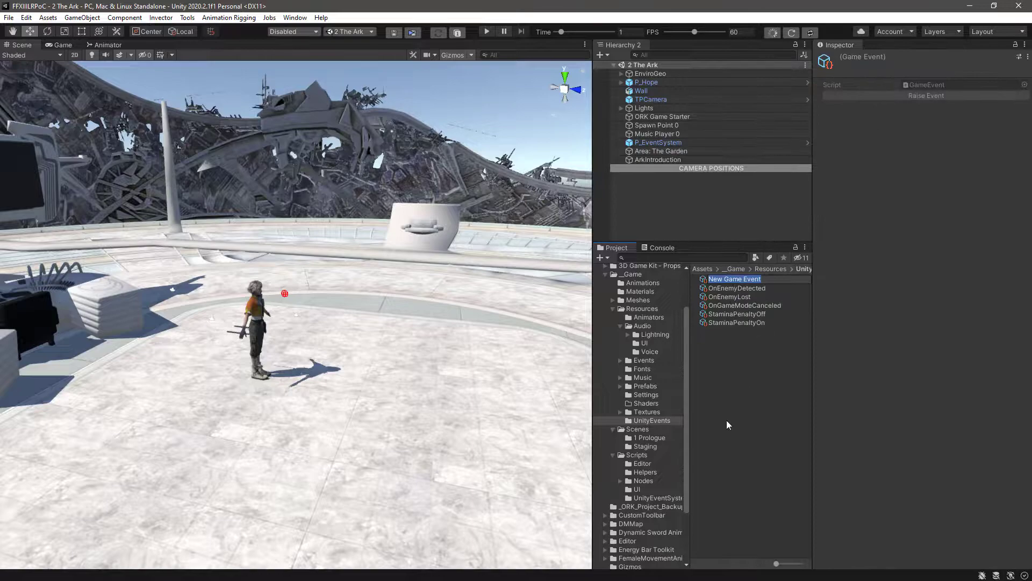
type("OnCu")
type("r")
type("tscene")
type("Starte")
type("d")
key("Return")
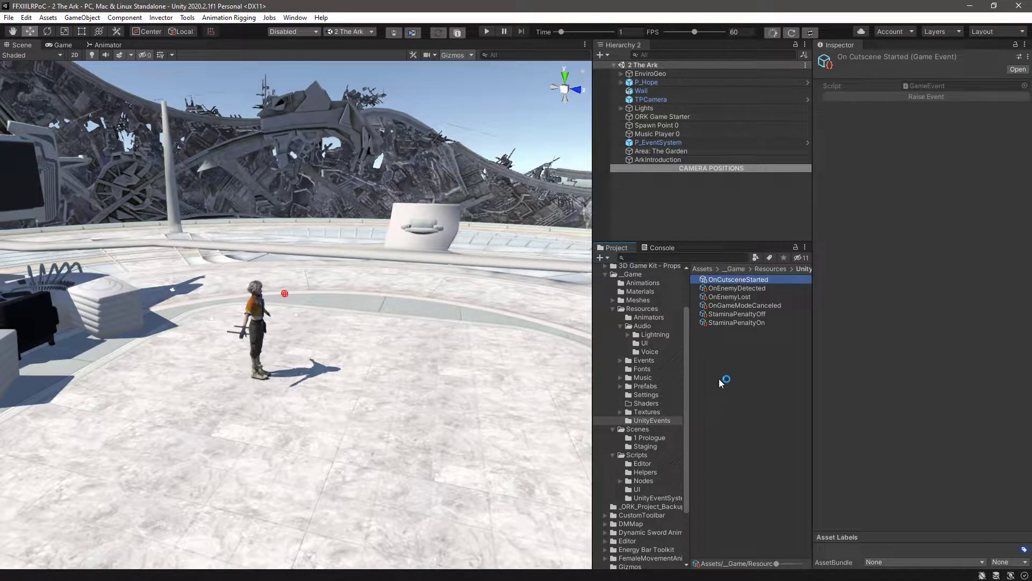
left_click(720, 379)
Create a second Game Event asset in the same folder named OnCursceneEnded.
right_click(719, 379)
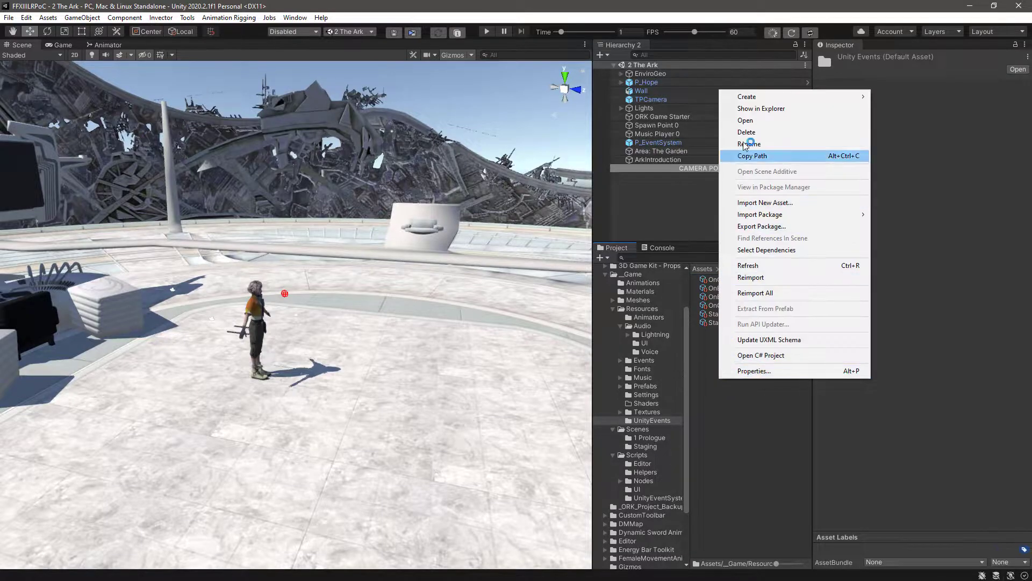
mouse_move(753, 100)
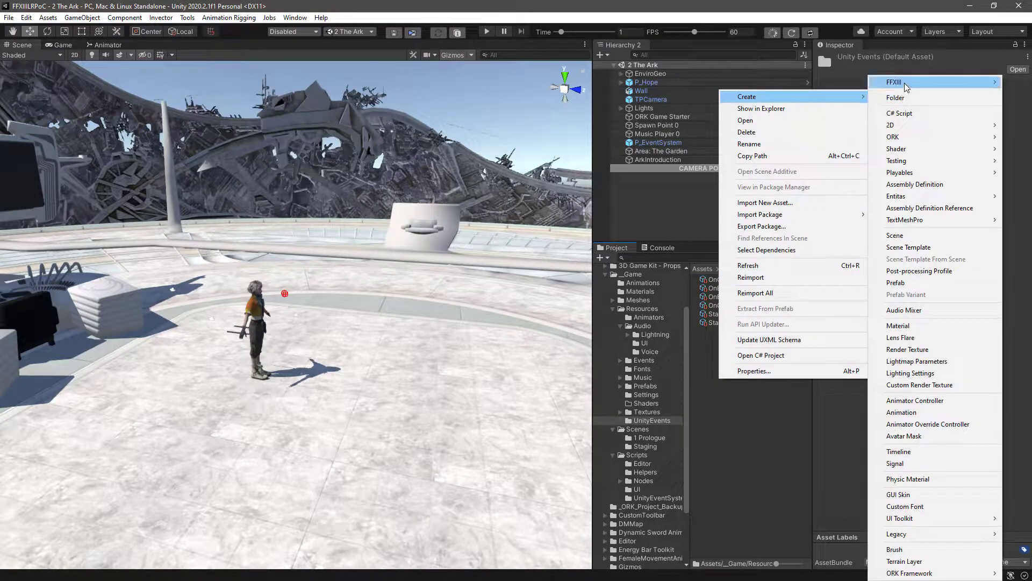
mouse_move(907, 87)
mouse_move(839, 84)
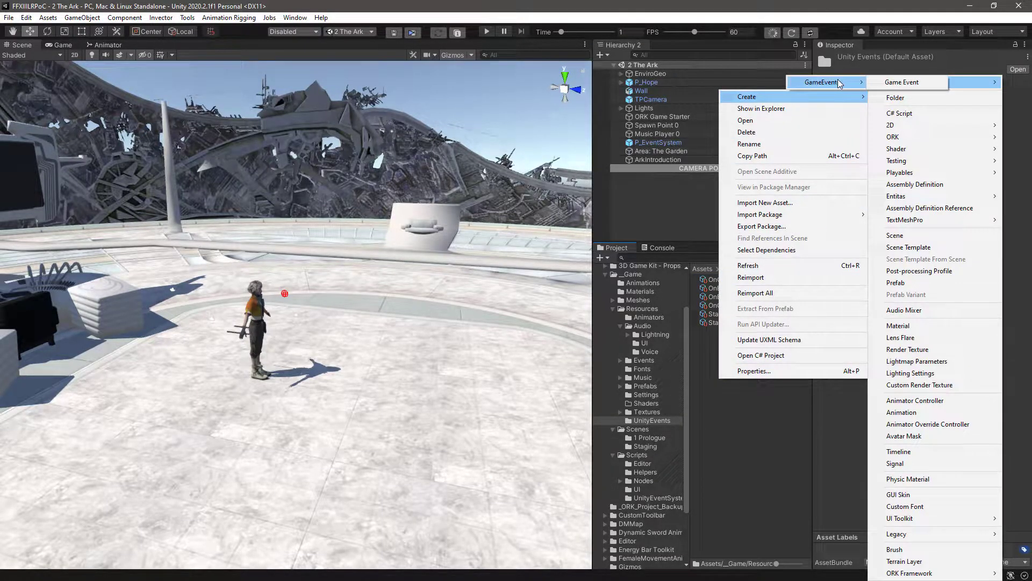
left_click(888, 84)
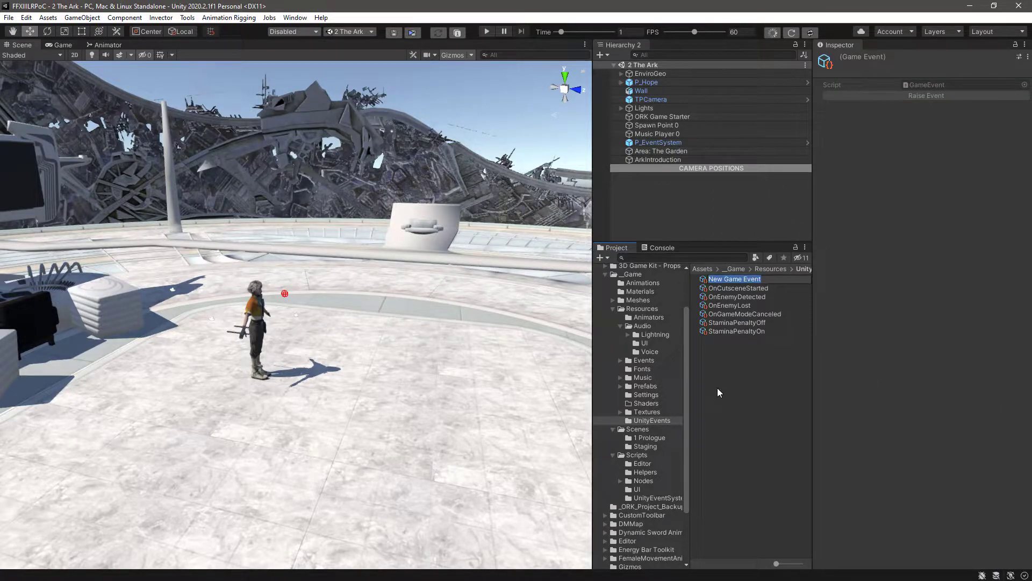
type("OnCurscn")
key("BackSpace")
type("eneEnded")
key("Return")
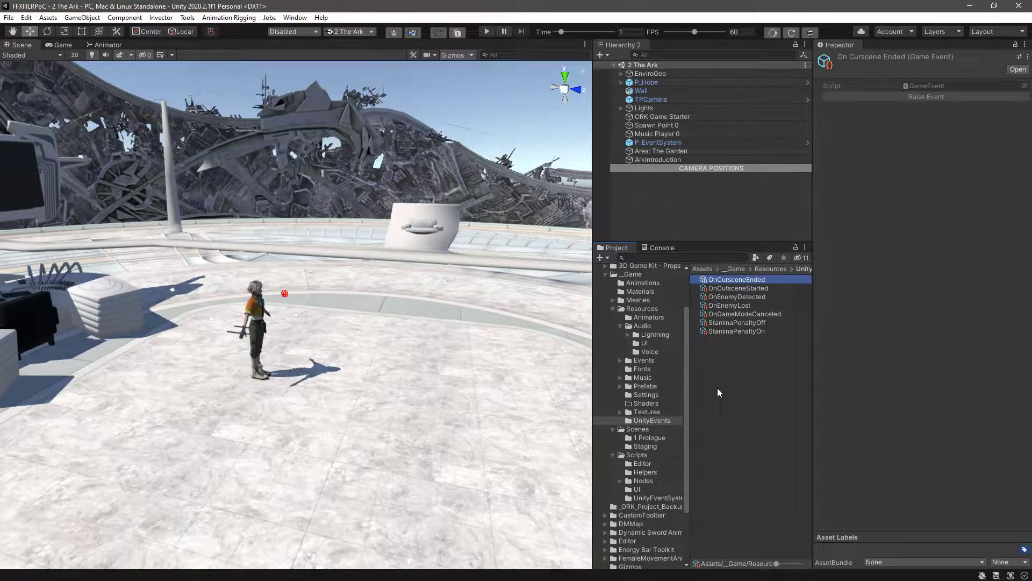
left_click(718, 388)
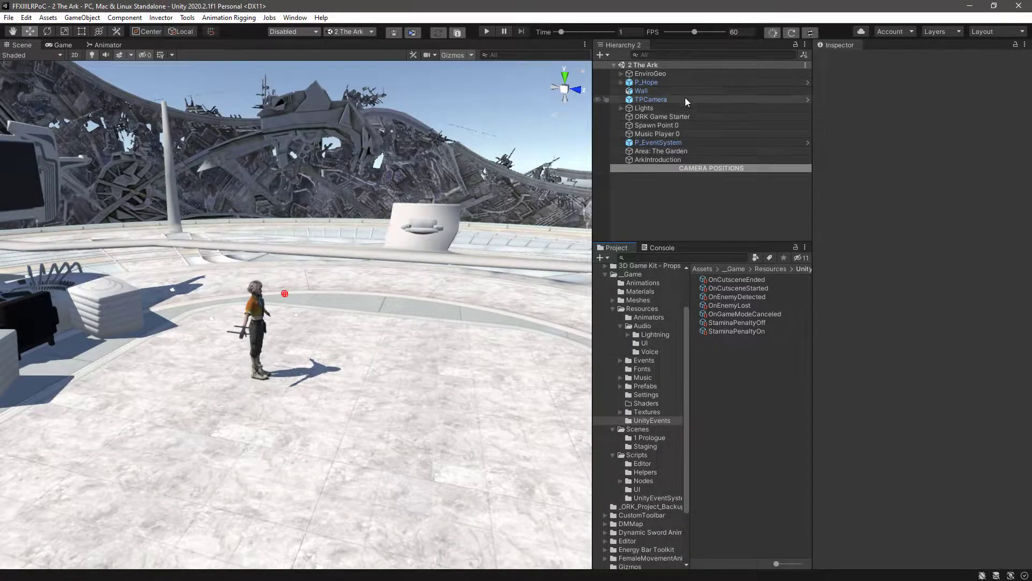
Open P_Hope's dialogue event and enlarge the graph, moving Wait and Call Global Event lower.
left_click(682, 83)
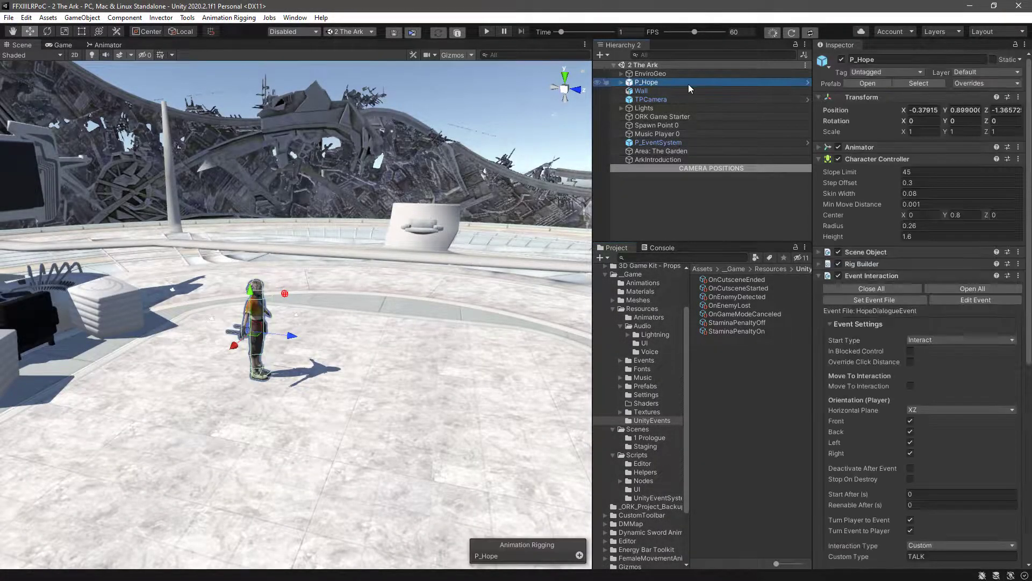
left_click(964, 296)
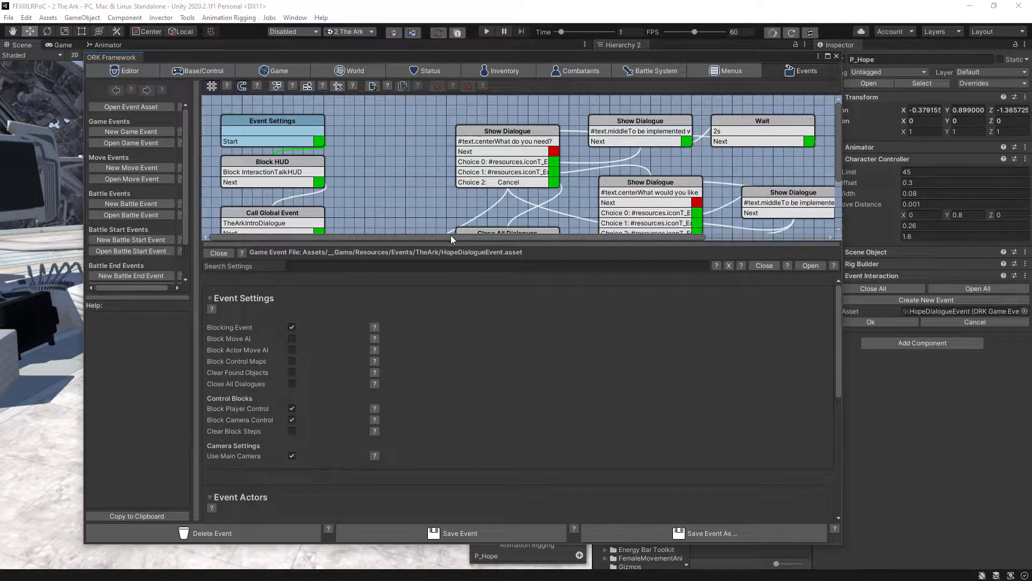
left_click_drag(451, 235, 356, 339)
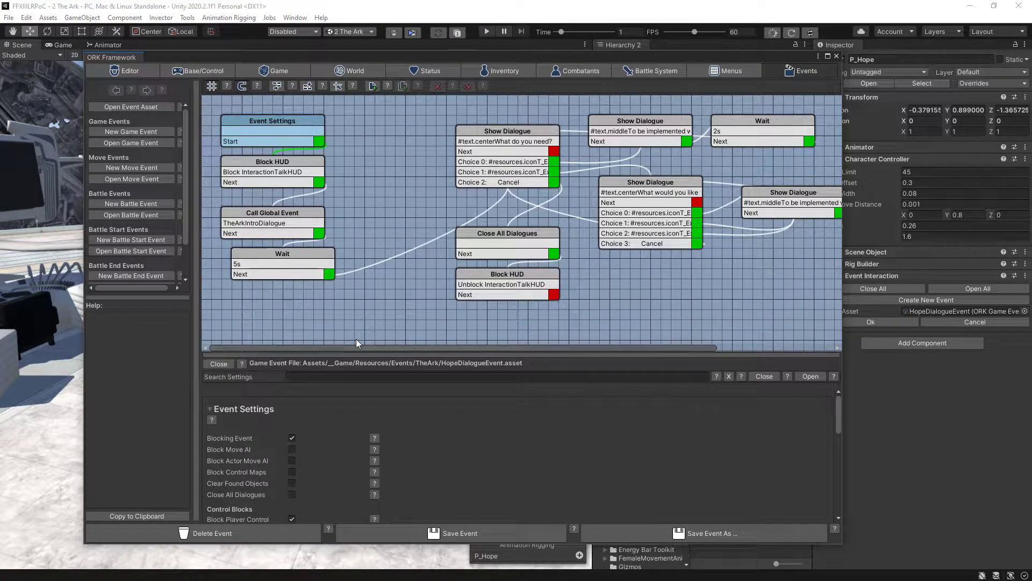
left_click_drag(307, 254, 297, 306)
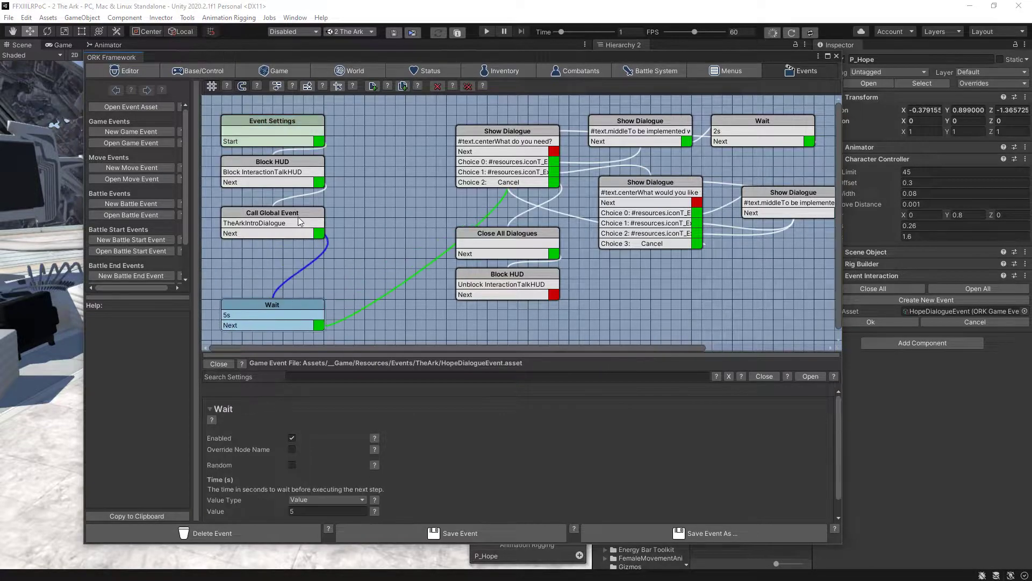
left_click_drag(300, 221, 302, 273)
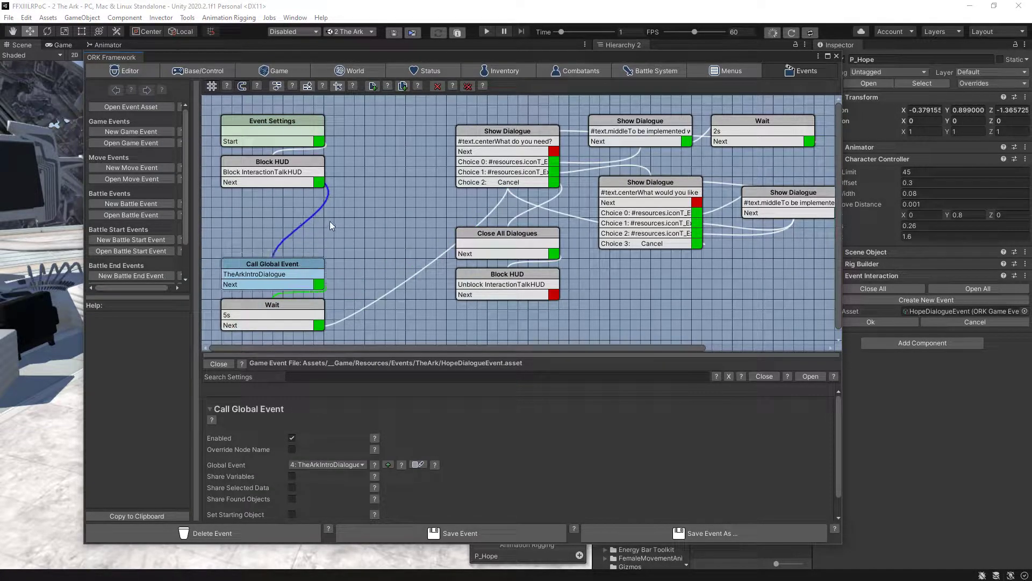
Add an Invoke Unity GameEvent node below Block HUD and link Block HUD's Next to it.
right_click(331, 221)
mouse_move(372, 228)
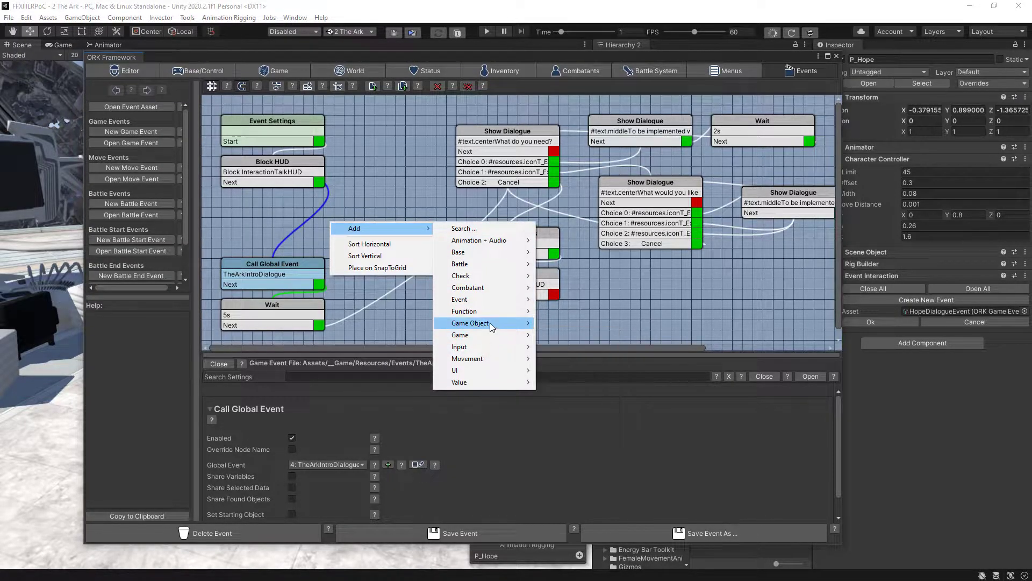
mouse_move(489, 299)
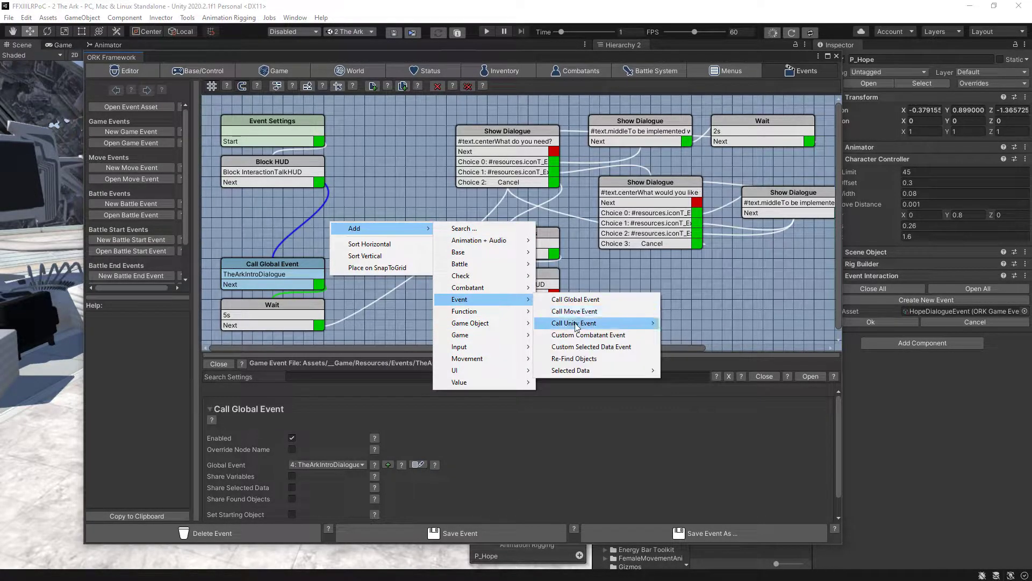
mouse_move(576, 326)
left_click(710, 325)
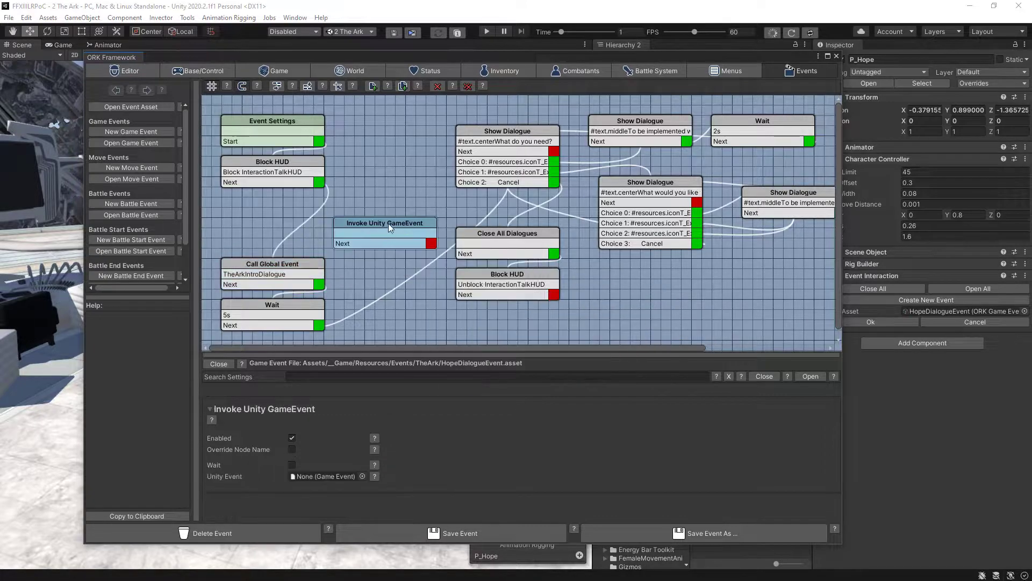
left_click_drag(388, 224, 286, 214)
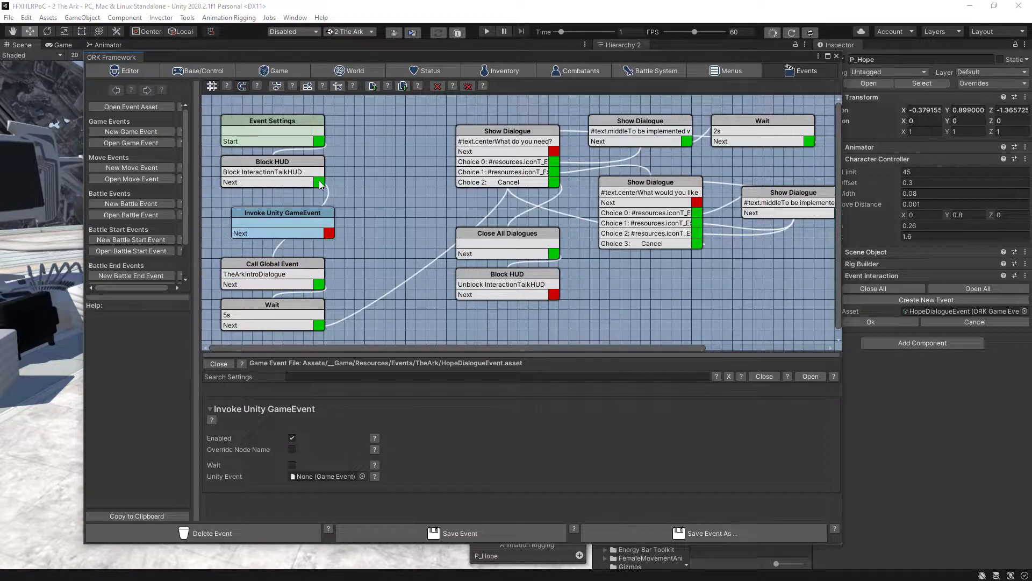
left_click_drag(319, 184, 301, 271)
Chain the Invoke node into Call Global Event and make it invoke OnCutsceneStarted.
left_click_drag(304, 214, 284, 214)
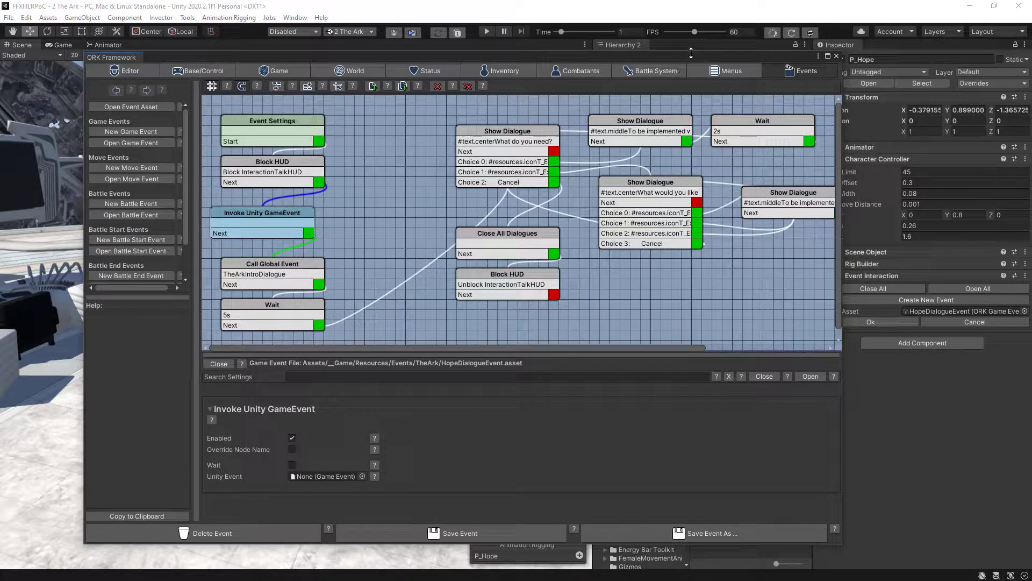
left_click_drag(691, 54, 618, 49)
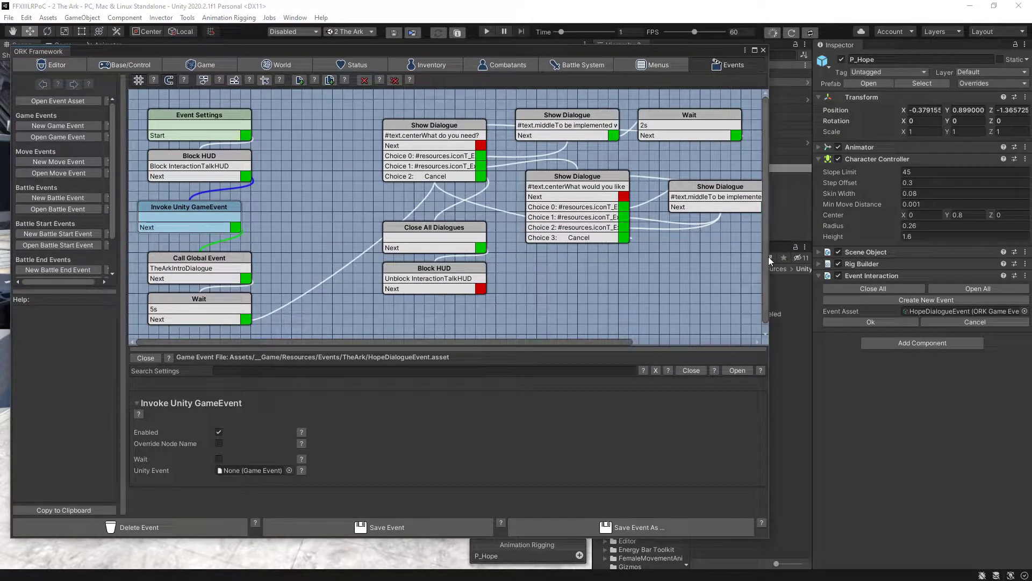
left_click_drag(771, 257, 645, 257)
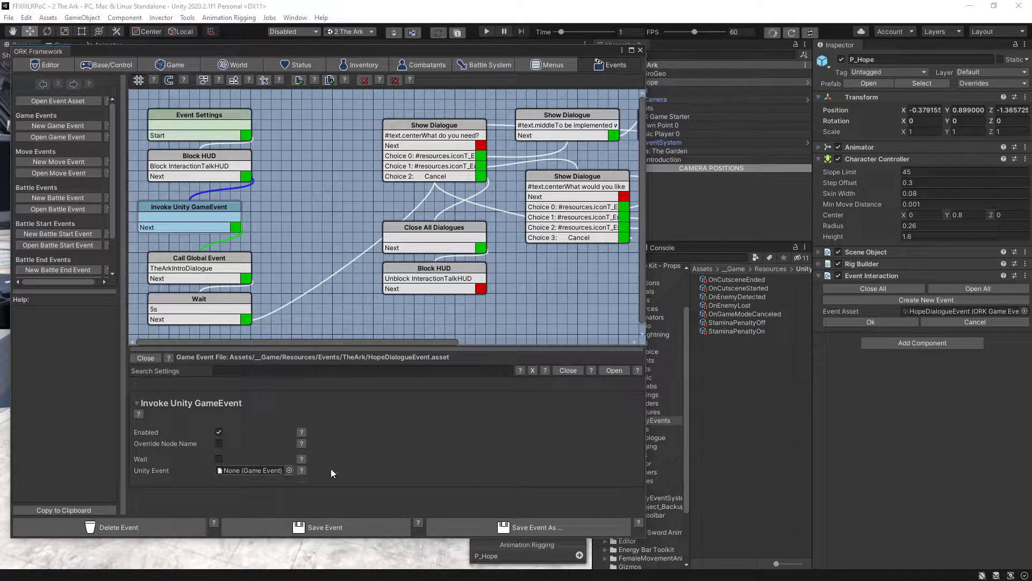
left_click_drag(731, 286, 258, 470)
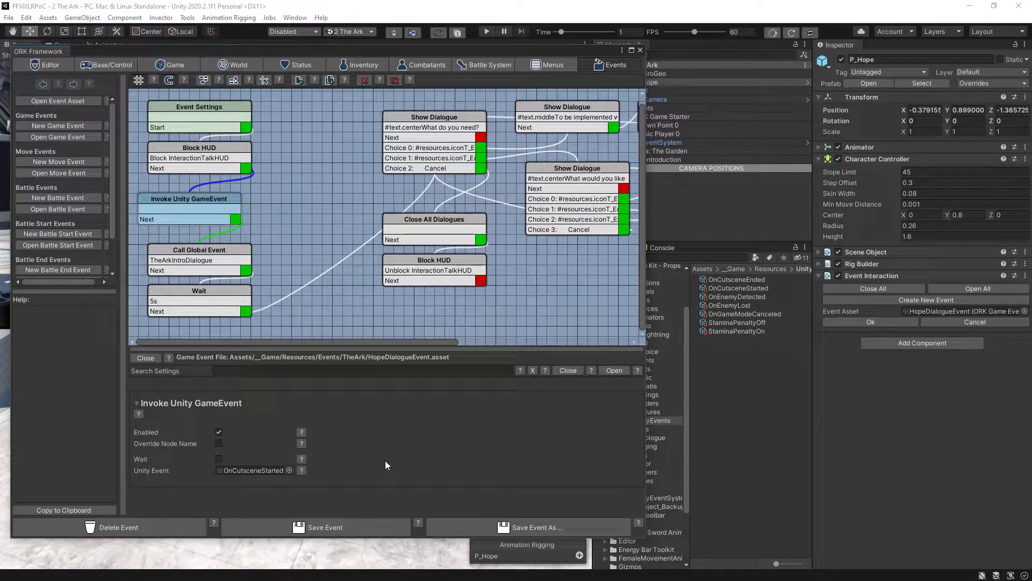
Copy the Invoke node after Close All Dialogues, set it to OnCutsceneEnded, and save the event.
left_click_drag(466, 263, 491, 300)
left_click_drag(180, 196, 436, 269)
right_click(221, 195)
left_click(248, 215)
left_click(481, 239)
left_click_drag(481, 280, 447, 302)
left_click(461, 266)
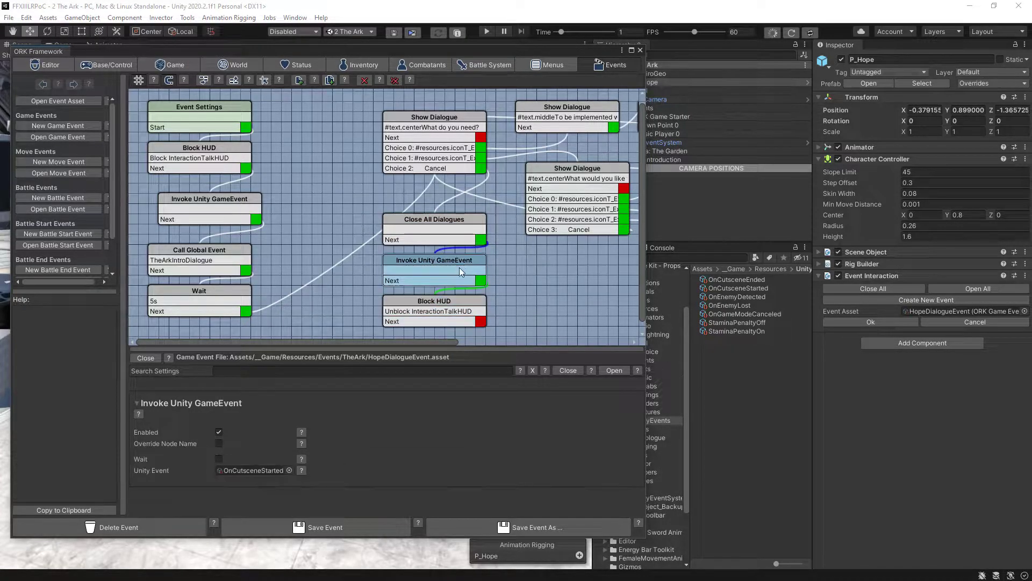
left_click_drag(744, 279, 268, 469)
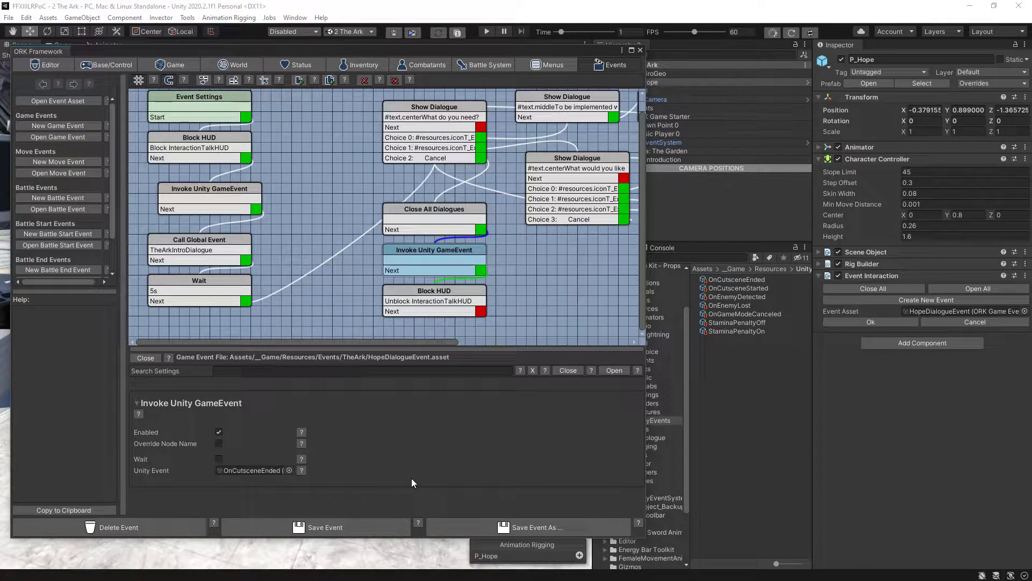
left_click(367, 528)
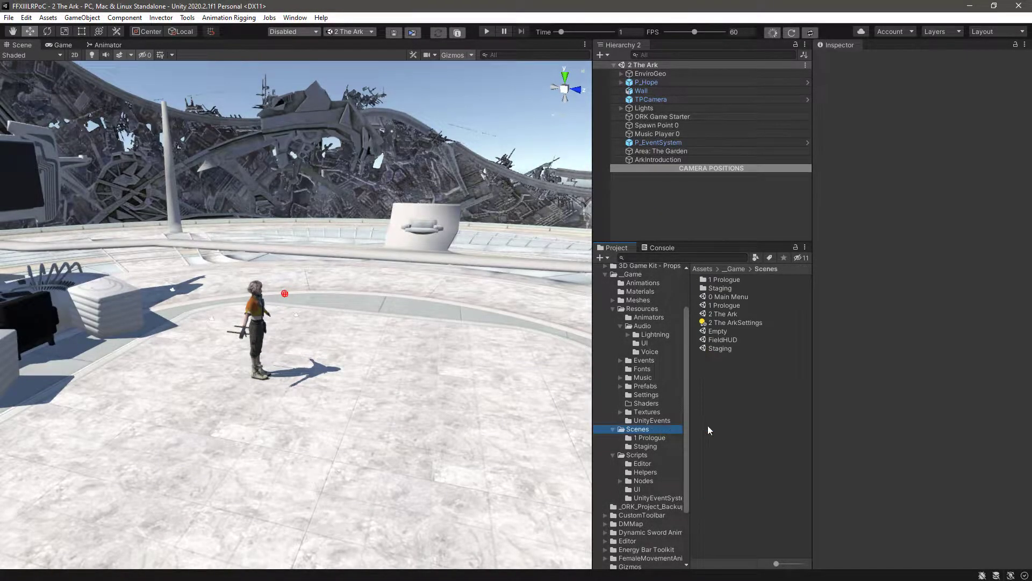
Open the FieldHUD scene, select HUD, and collapse its Canvas Scaler, Graphic Raycaster and HUD Observer.
left_click(731, 339)
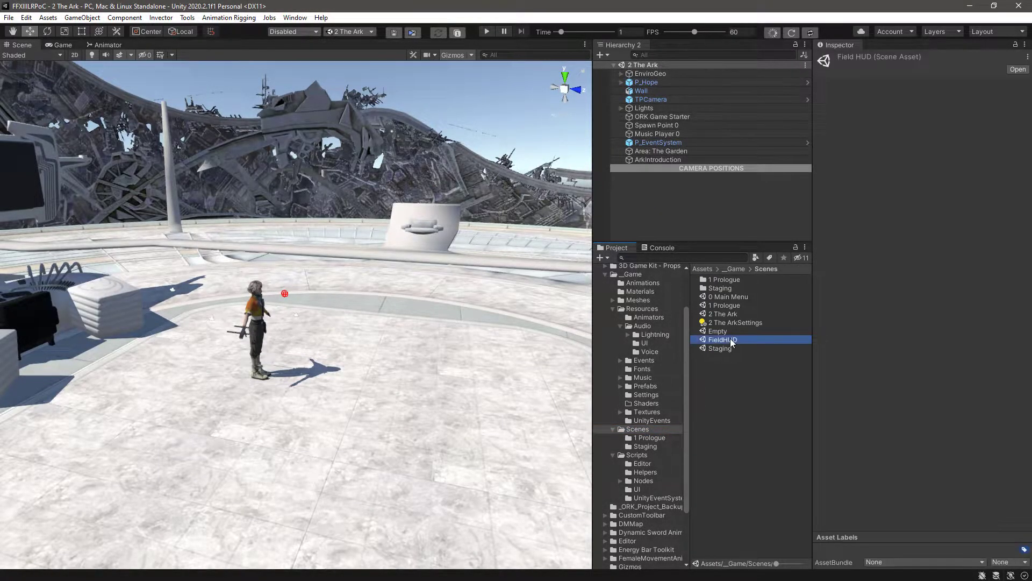
double_click(731, 339)
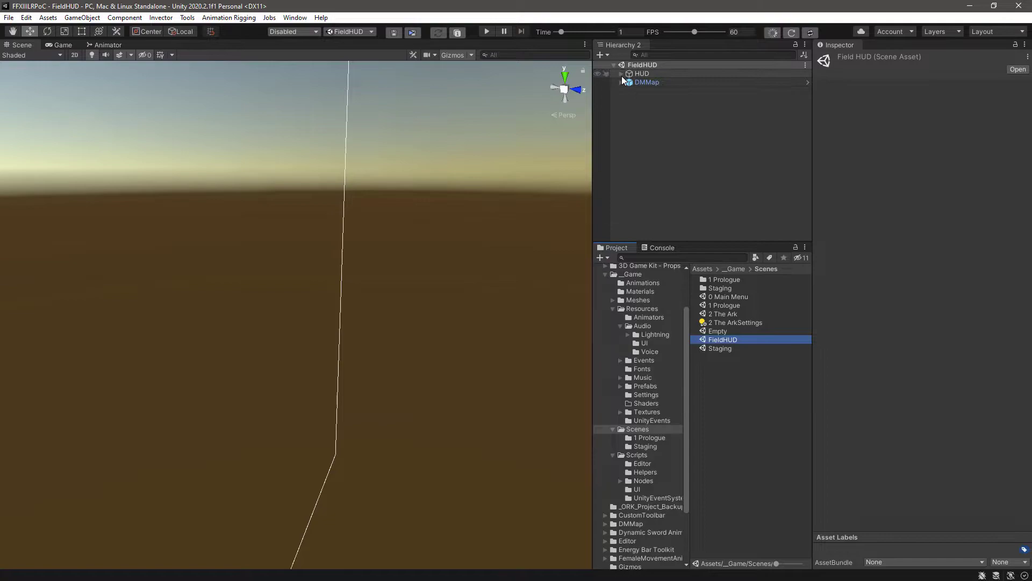
left_click(622, 73)
left_click(651, 73)
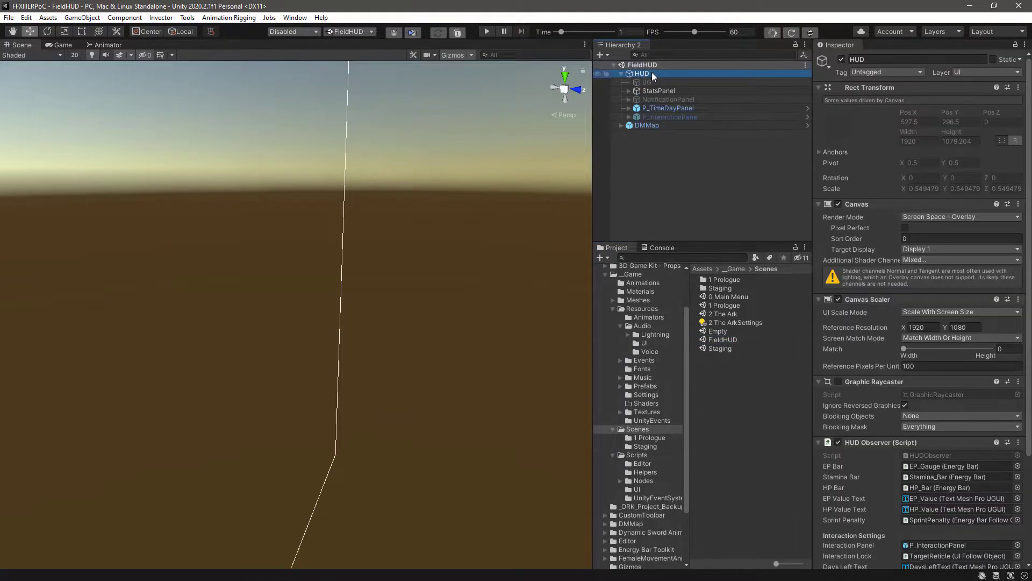
left_click_drag(812, 130, 771, 261)
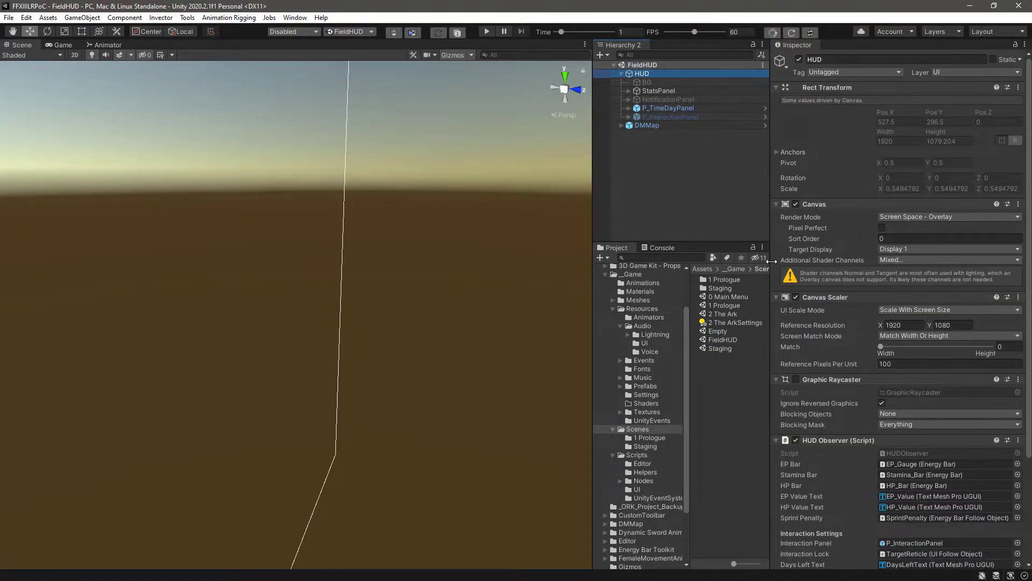
left_click(776, 298)
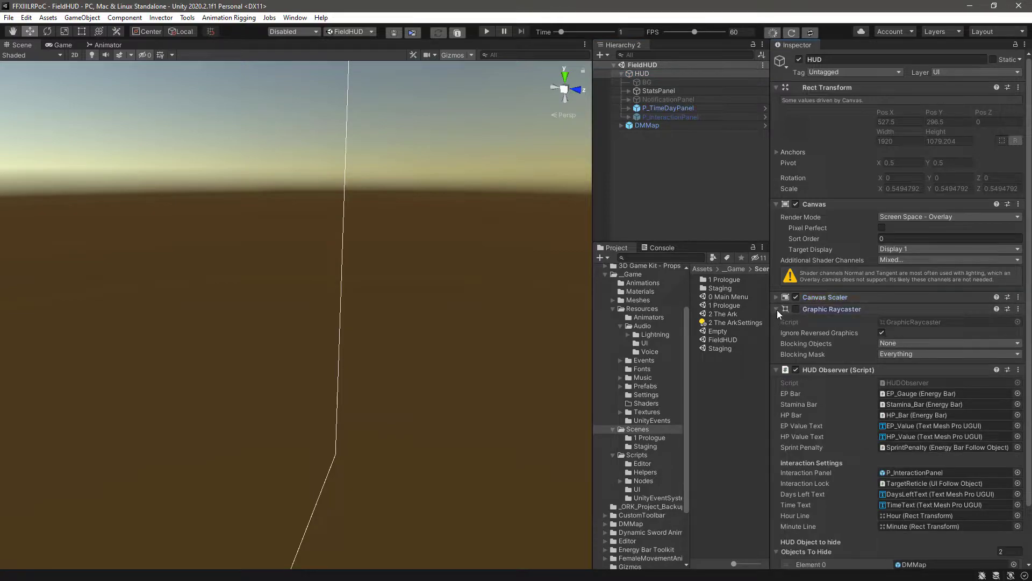
left_click(777, 309)
left_click(776, 323)
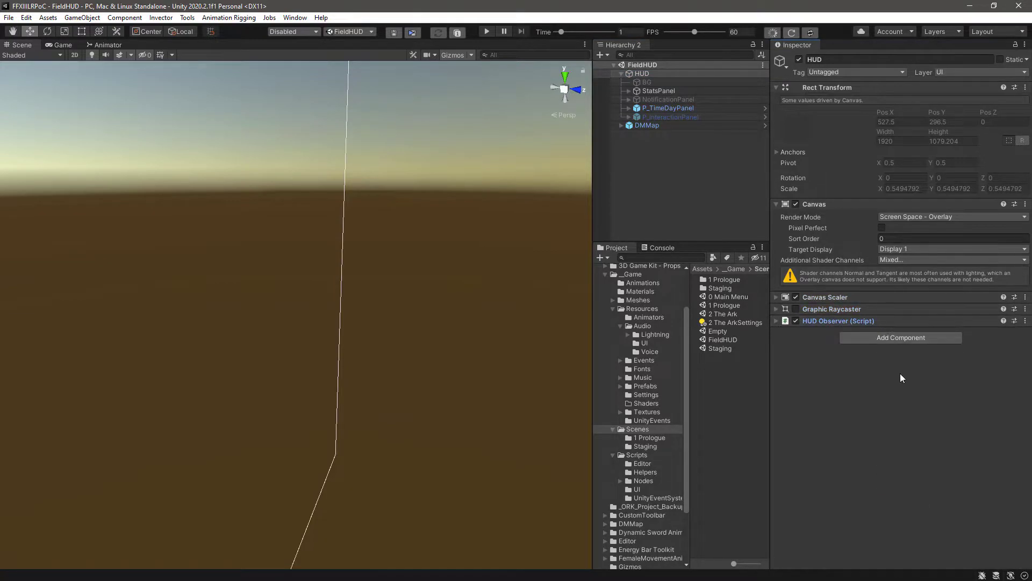
Add a Game Event Listener to HUD with a first entry named OnCutsceneStarted.
left_click(909, 337)
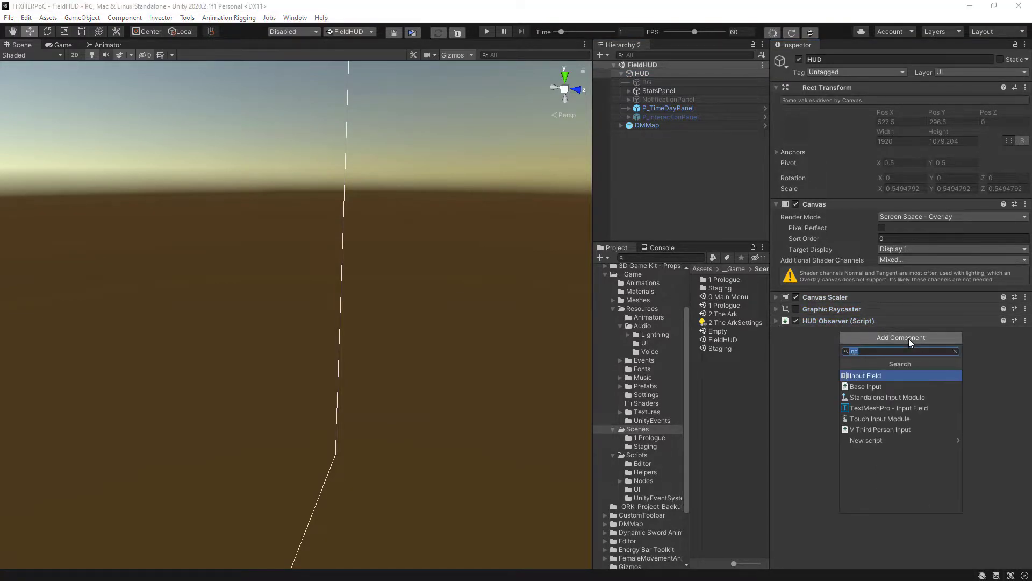
type("game")
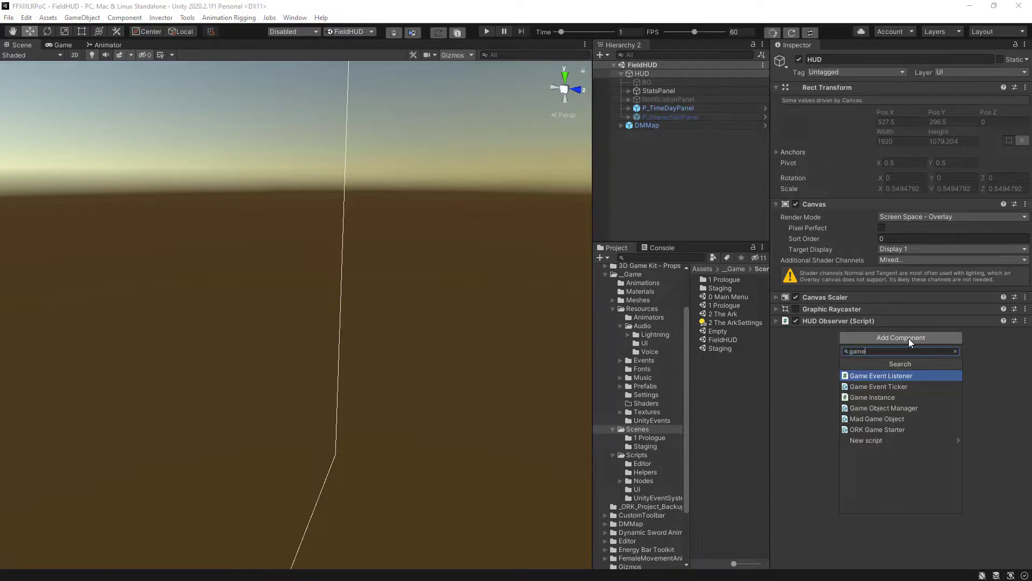
left_click(896, 375)
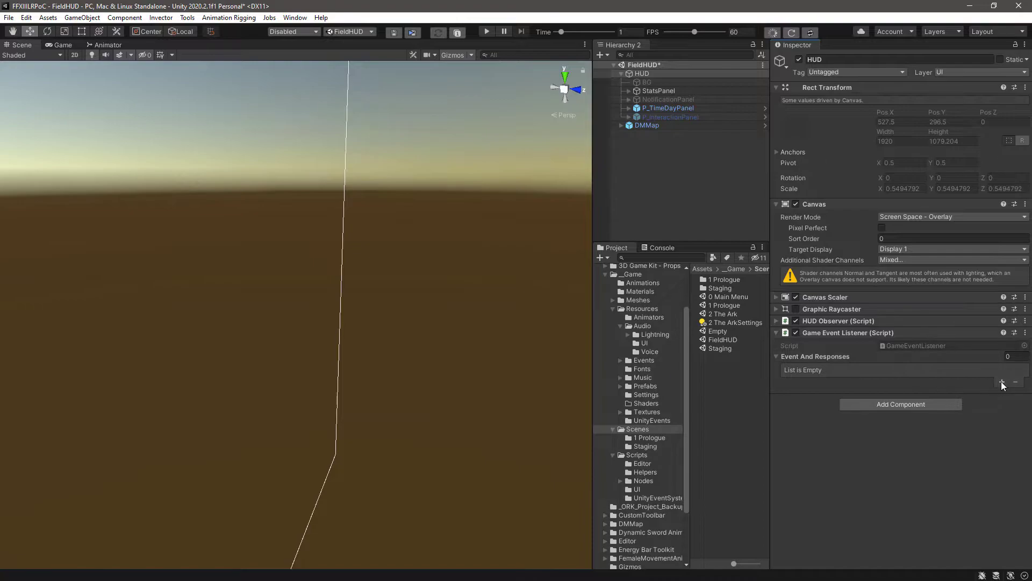
left_click(1001, 382)
left_click(911, 380)
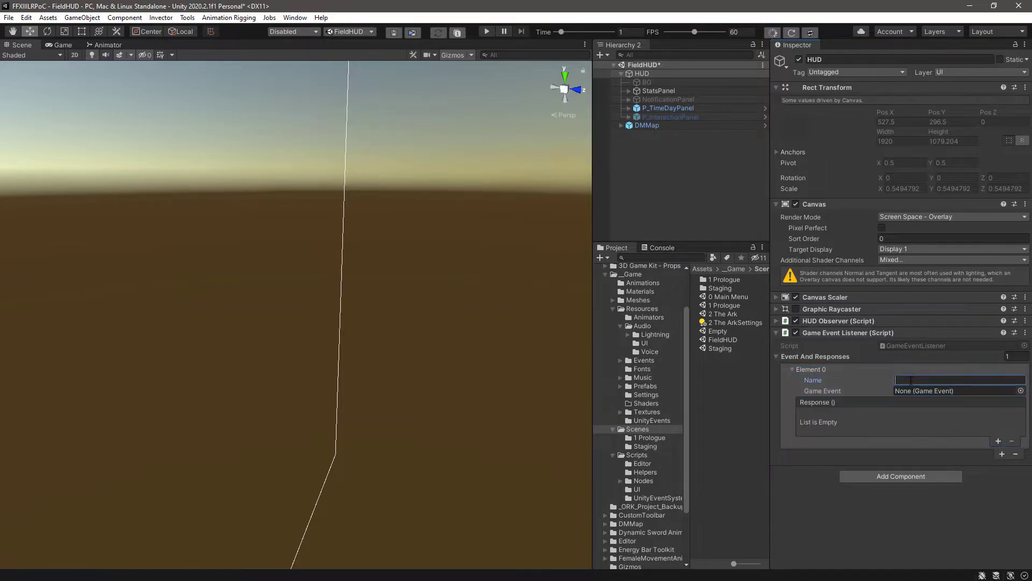
type("OnCutsceneStarted")
Assign the OnCutsceneStarted asset to the entry's Game Event and add one empty response slot.
left_click_drag(593, 396, 529, 396)
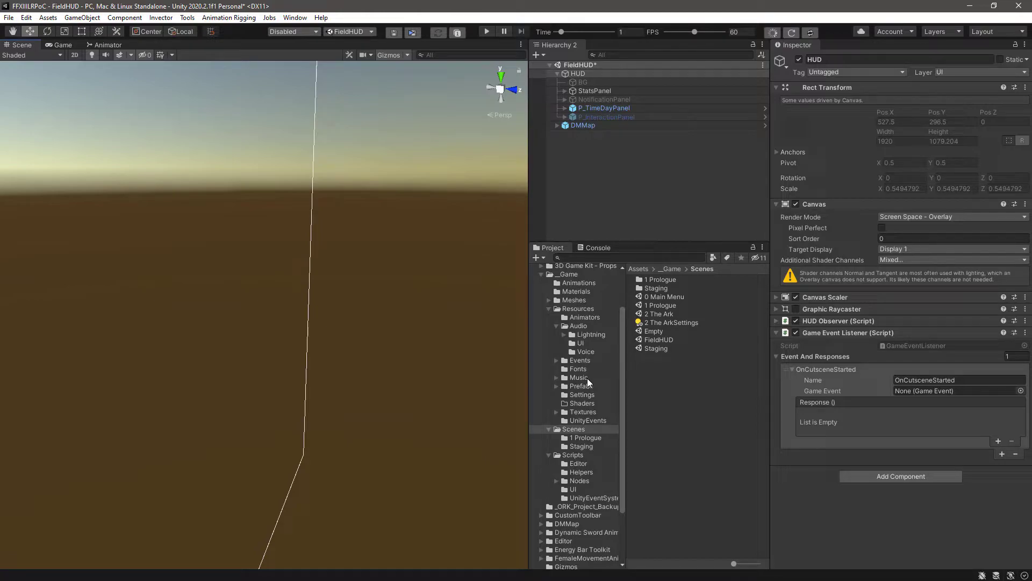
left_click(582, 420)
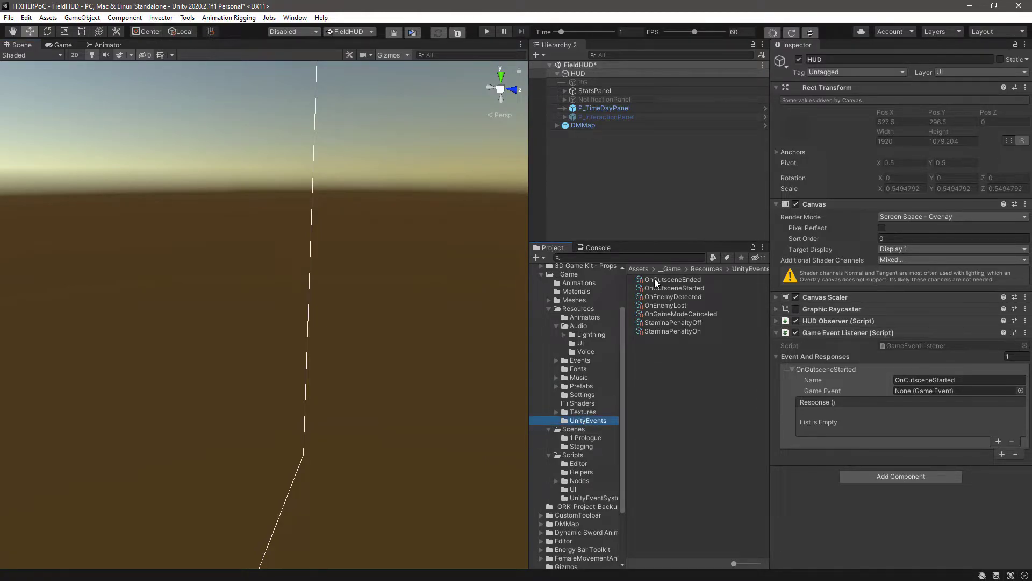
left_click_drag(651, 288, 908, 389)
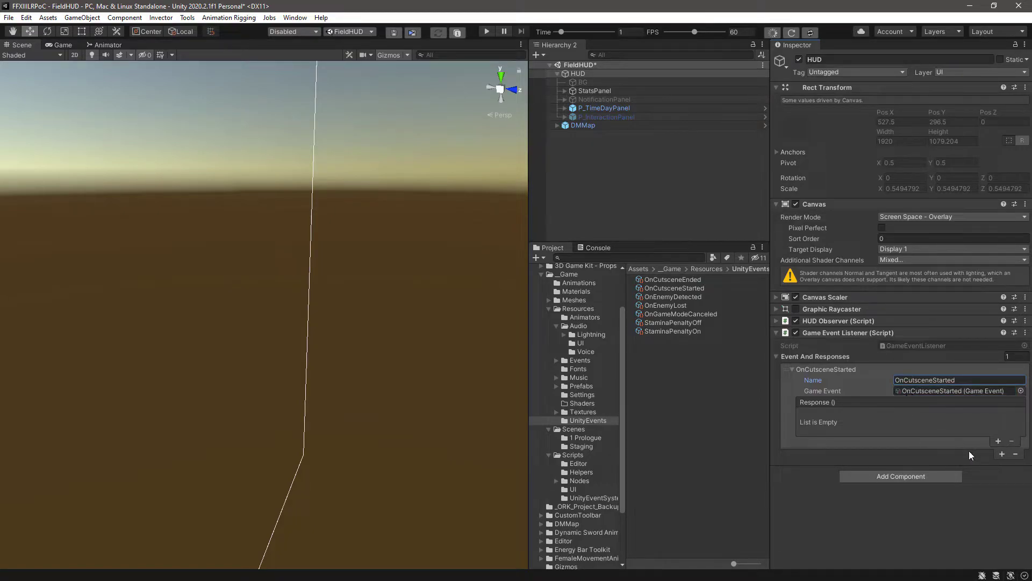
left_click(998, 441)
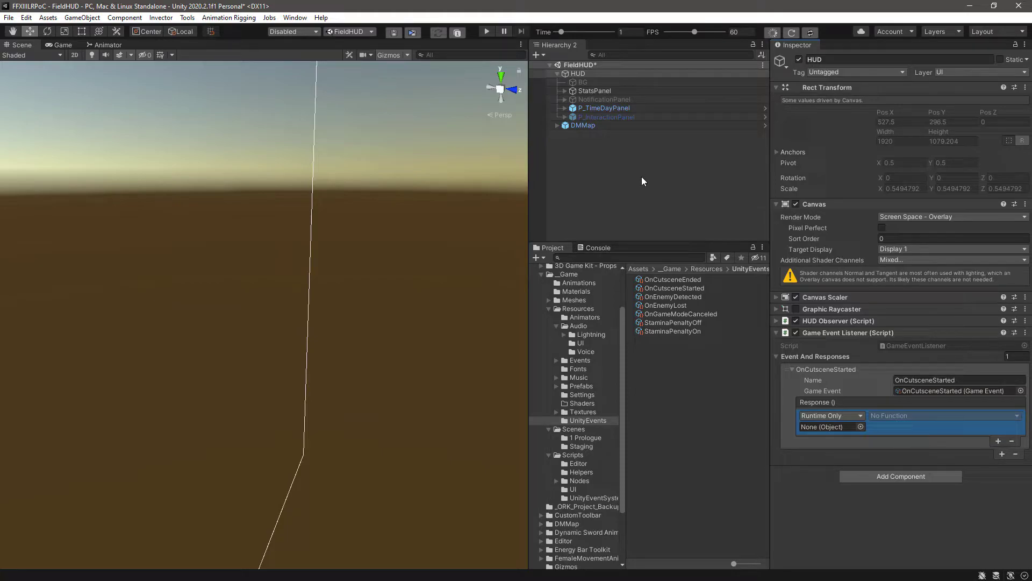
left_click(73, 54)
Preview the HUD in game view, toggling StatsPanel off and on, then reselect HUD.
left_click(59, 44)
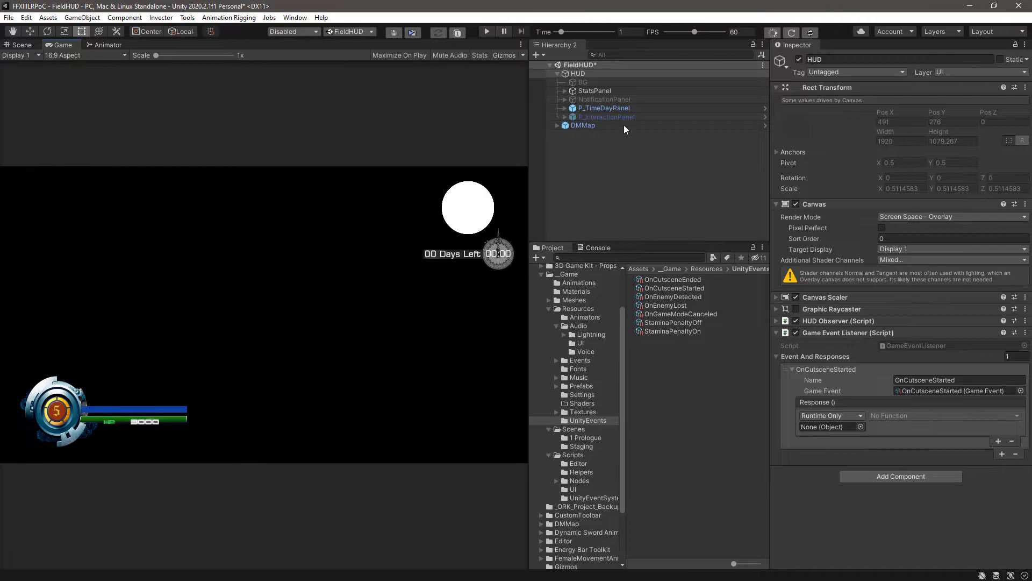
left_click(621, 91)
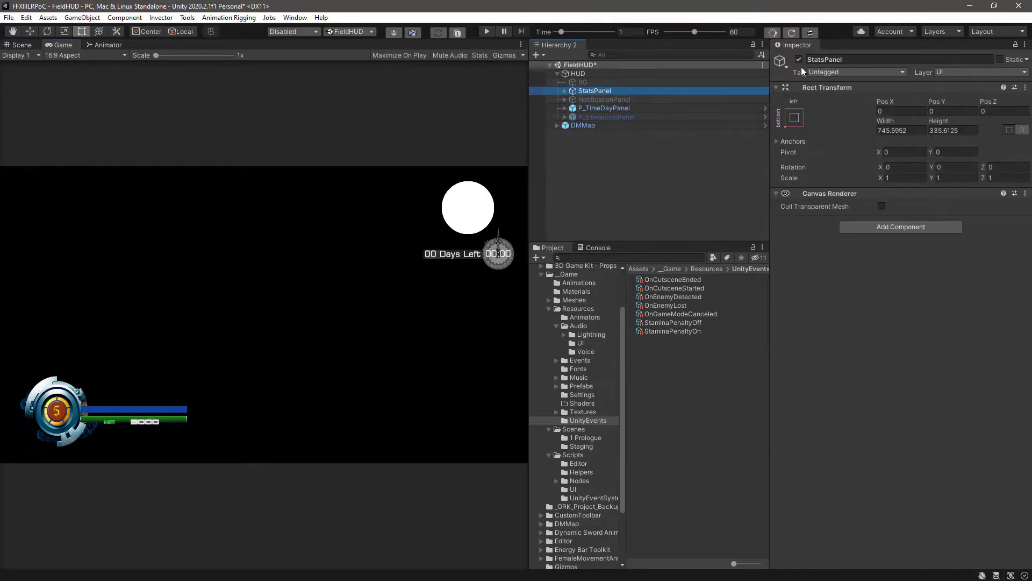
left_click(799, 60)
left_click(799, 61)
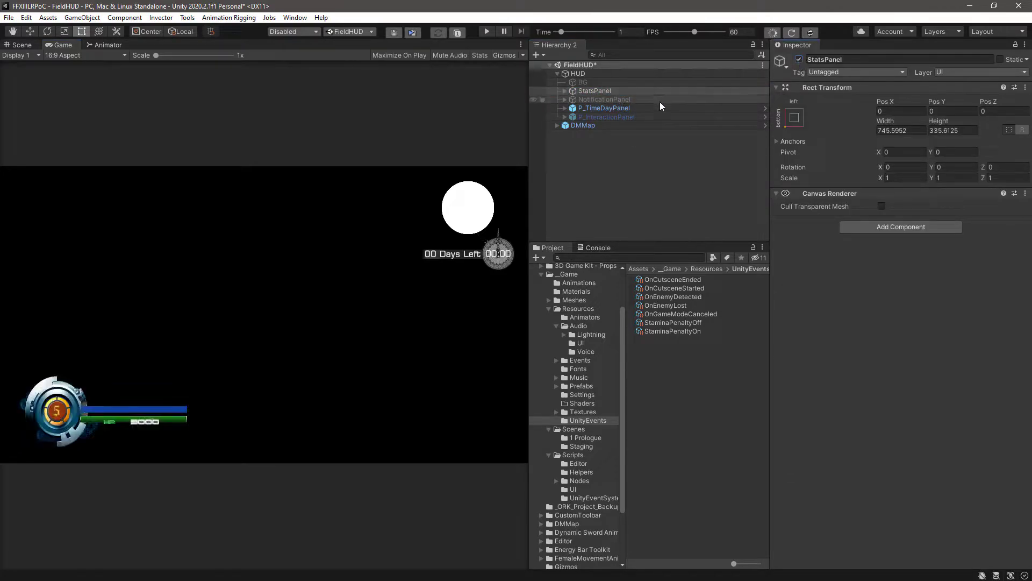
left_click(592, 74)
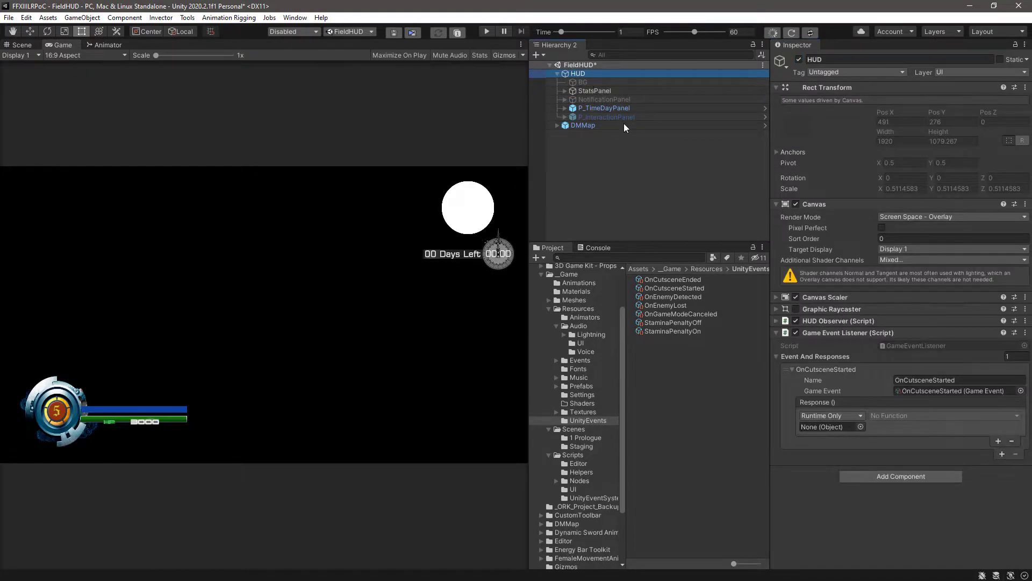
Set the response to call GameObject.SetActive on StatsPanel, leaving the checkbox unchecked.
left_click_drag(591, 90, 822, 427)
left_click(935, 416)
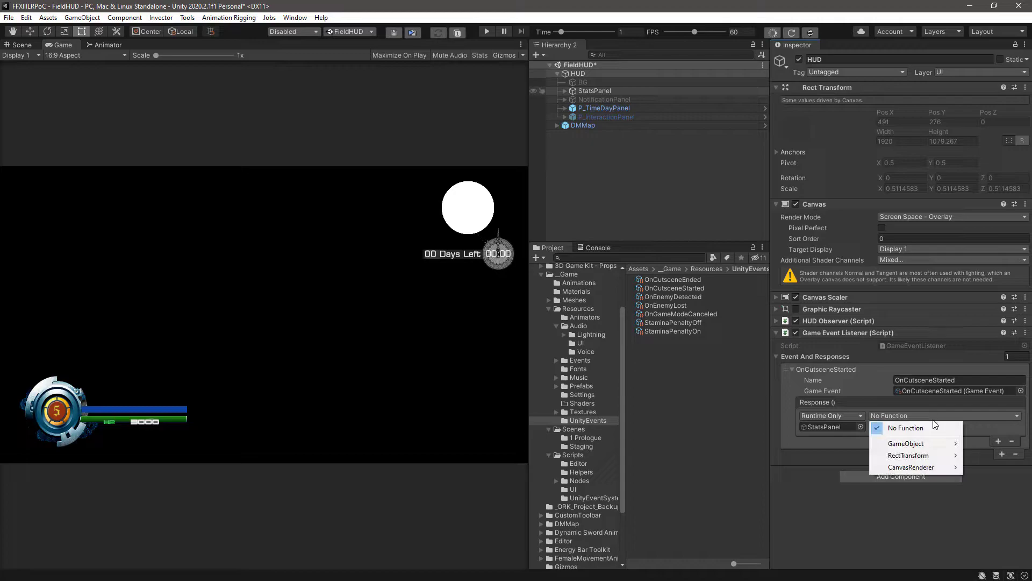
mouse_move(928, 444)
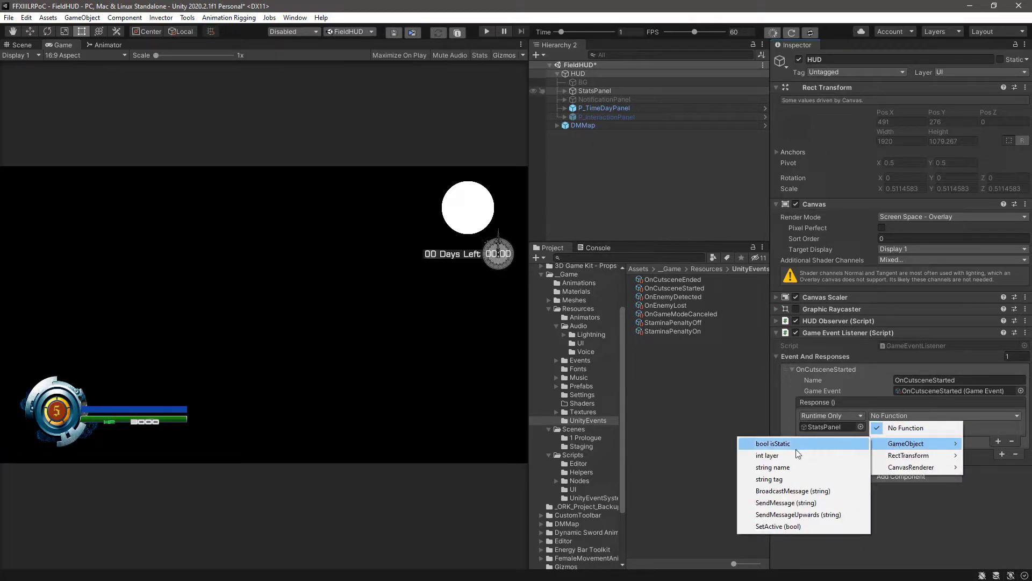
left_click(777, 527)
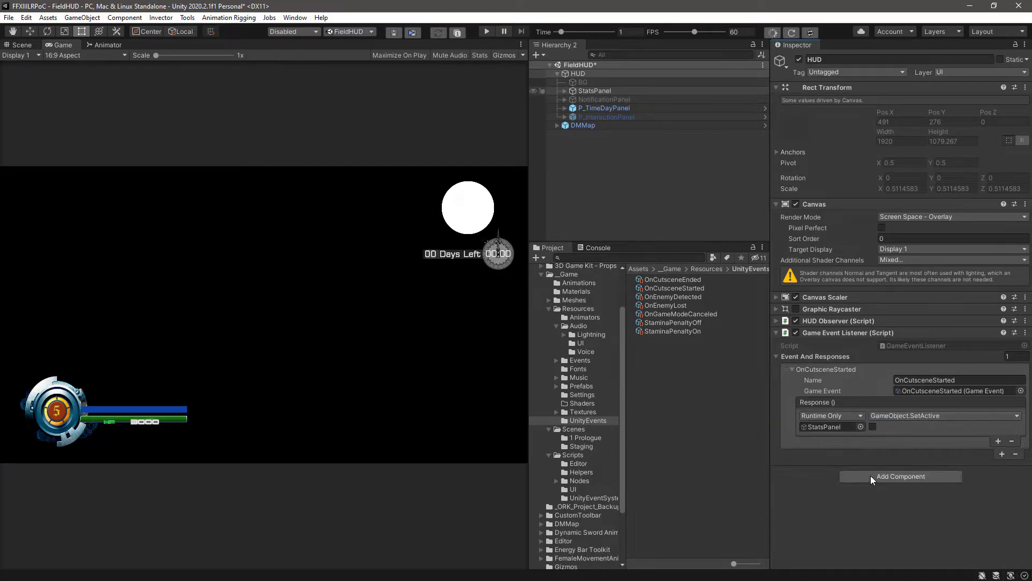
Add an OnCutsceneEnded entry whose StatsPanel SetActive box is checked, then save the scene.
left_click(1002, 454)
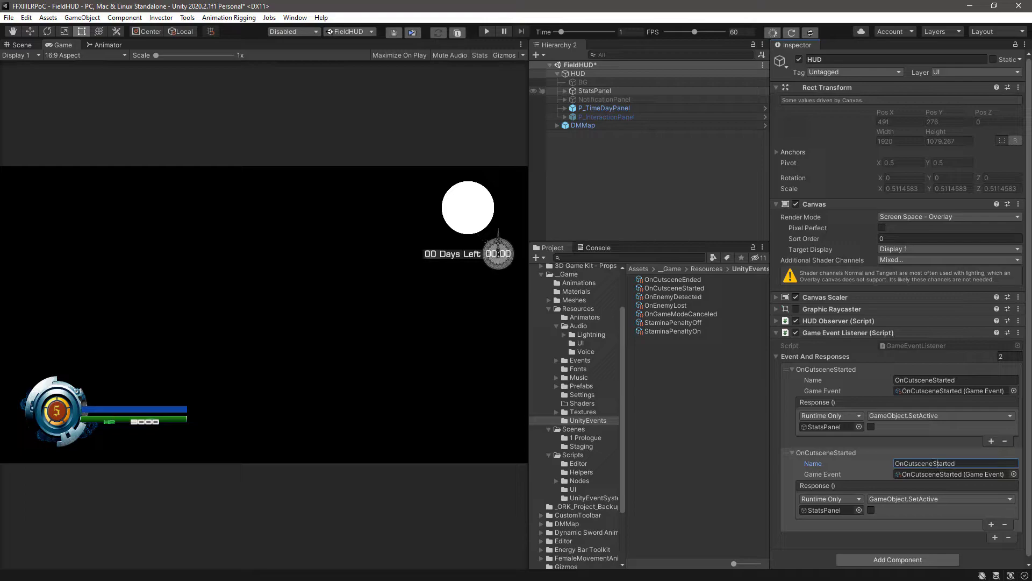
type("Ende")
left_click_drag(690, 280, 937, 476)
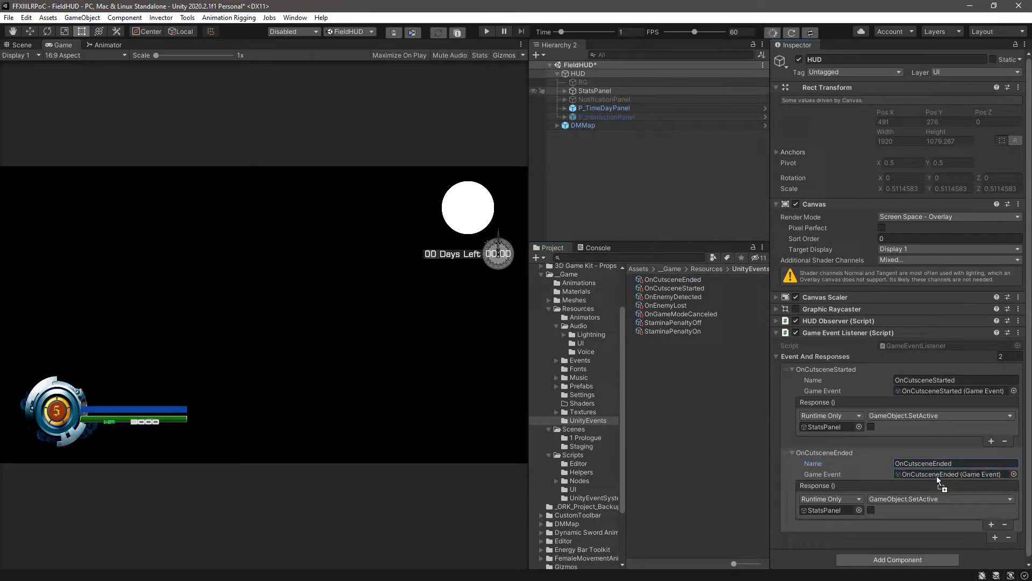
left_click(835, 509)
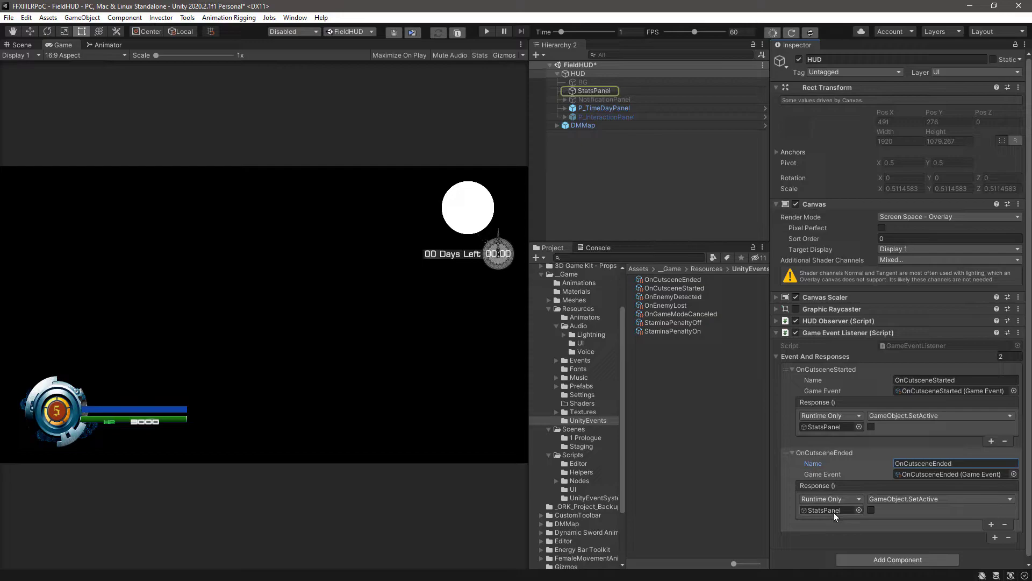
left_click(871, 509)
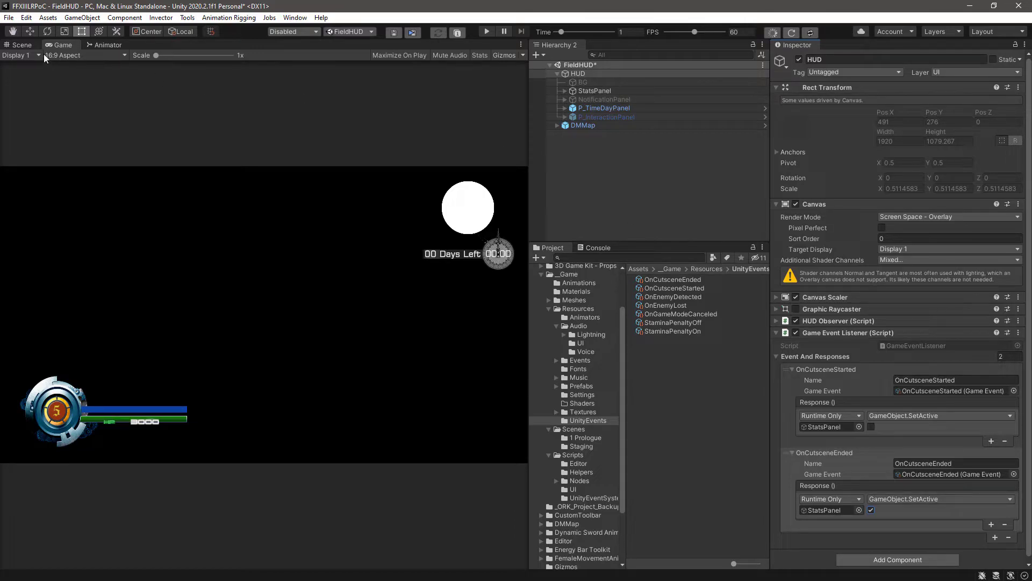
left_click(9, 19)
left_click(28, 70)
Save the project, open the 2 The Ark scene from Scenes, and widen the Game view.
left_click(9, 17)
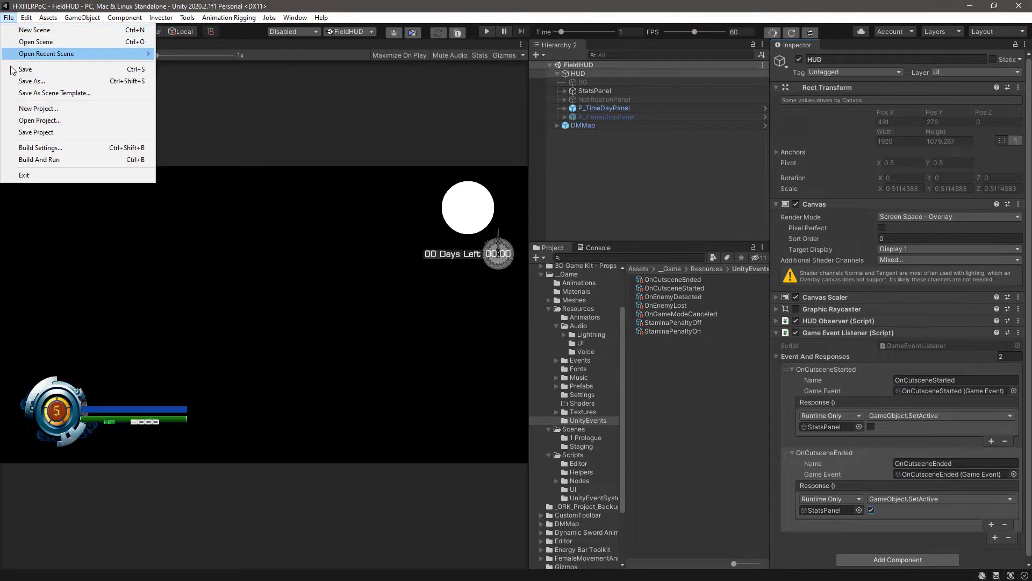
left_click(33, 133)
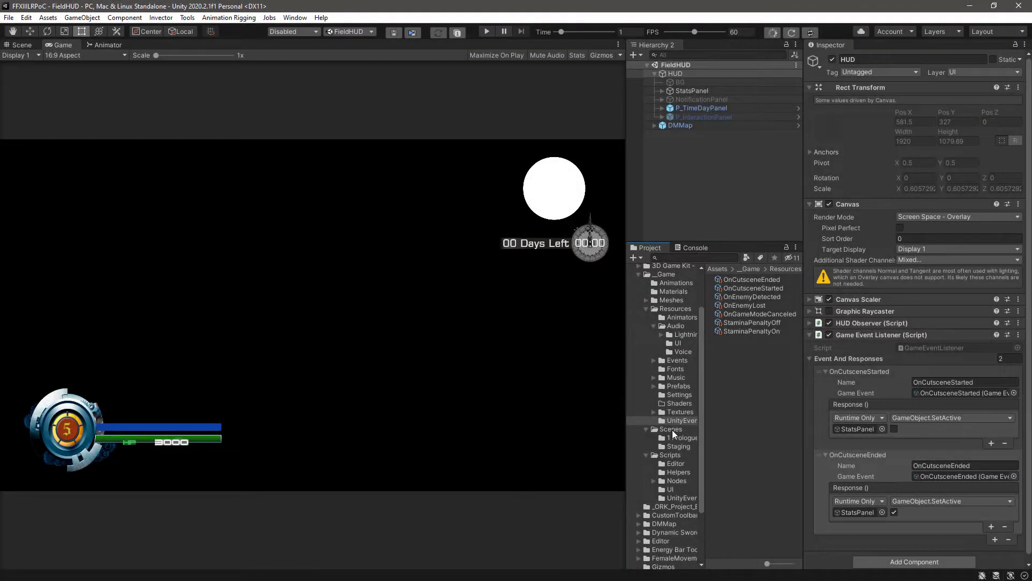
left_click(672, 430)
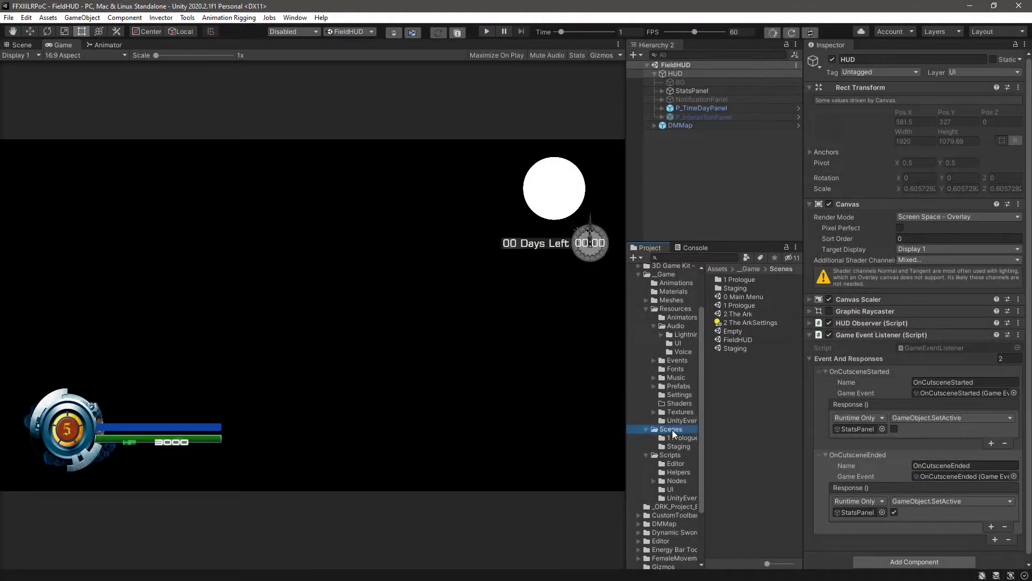
double_click(749, 314)
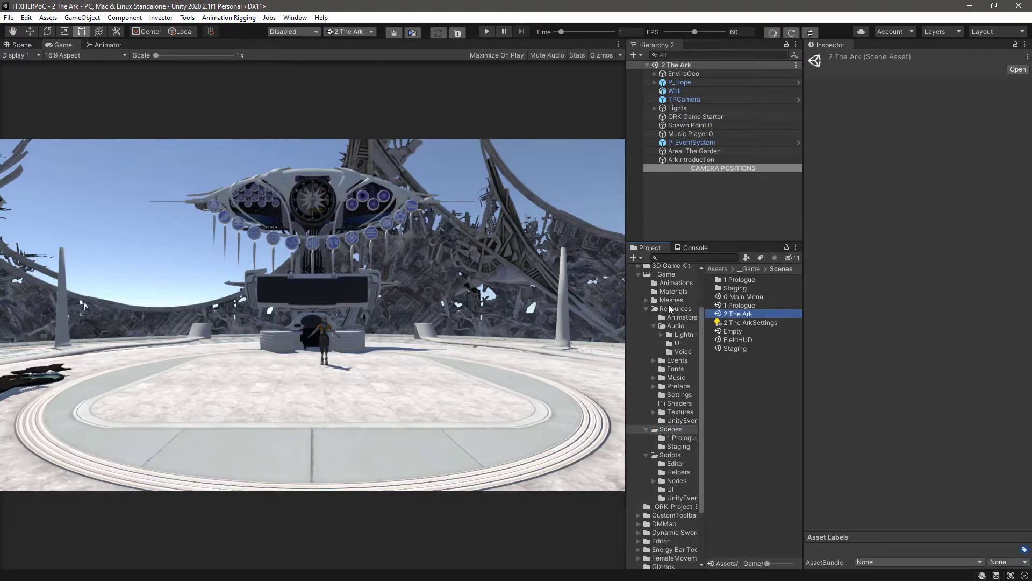
left_click_drag(627, 217, 705, 215)
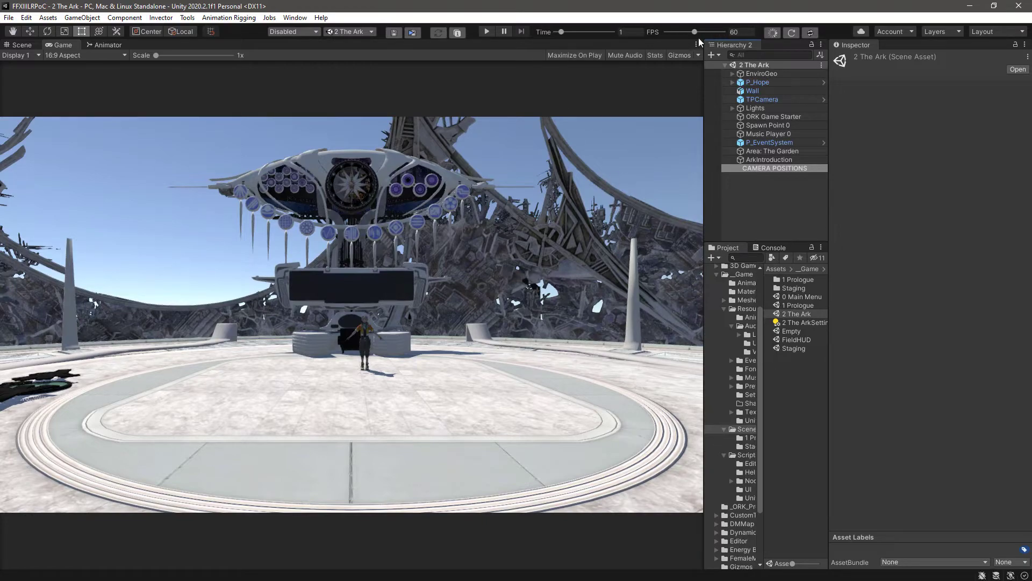
Enter play mode, walk the character up to Hope with W, and press E to talk.
left_click(490, 31)
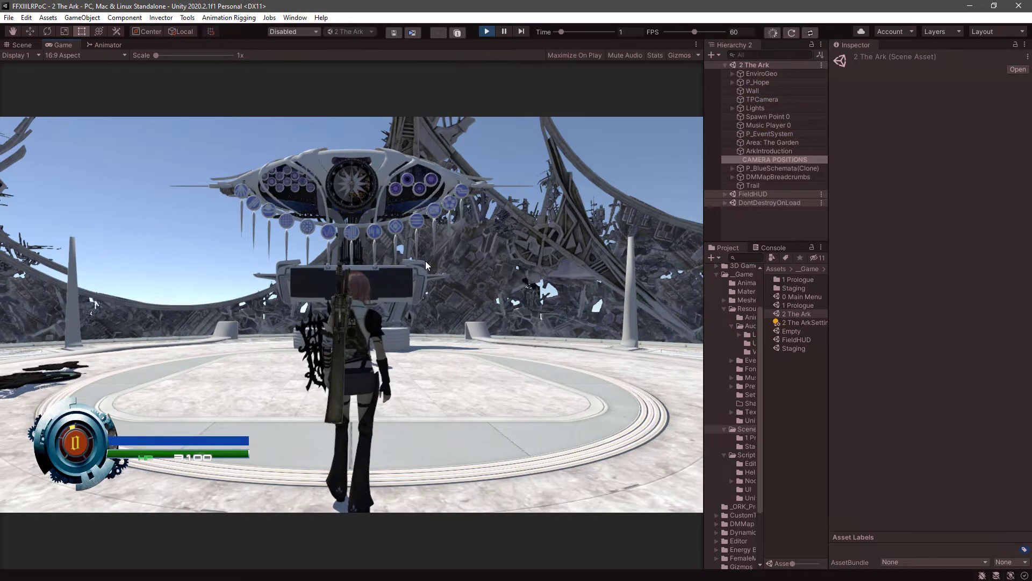
key("w")
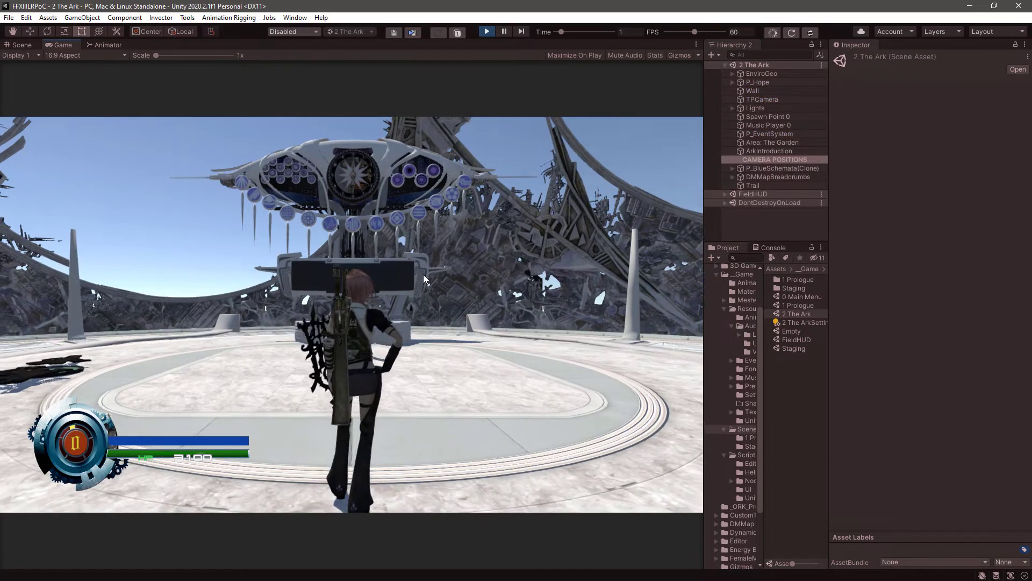
key("w")
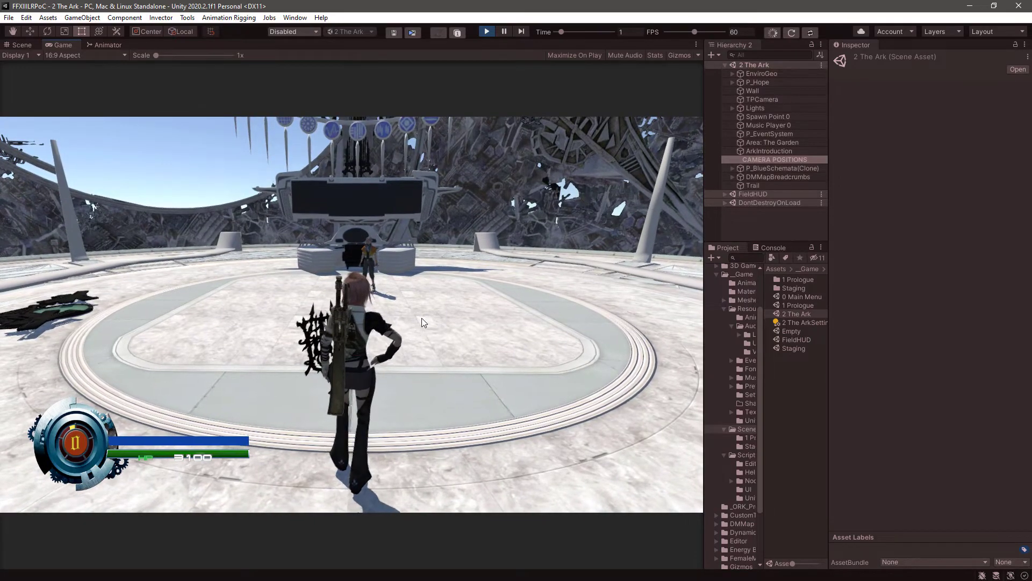
key("w")
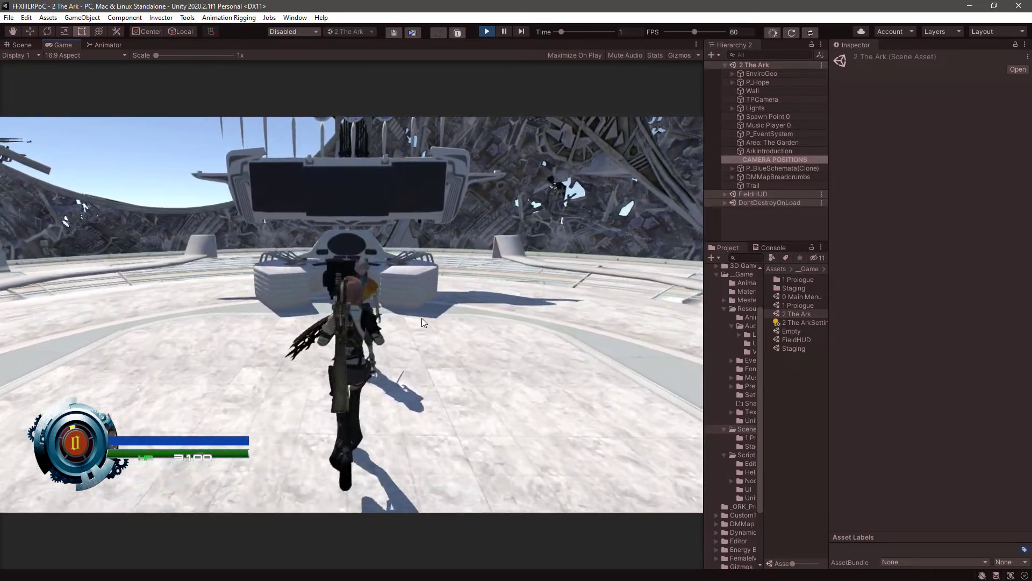
key("w")
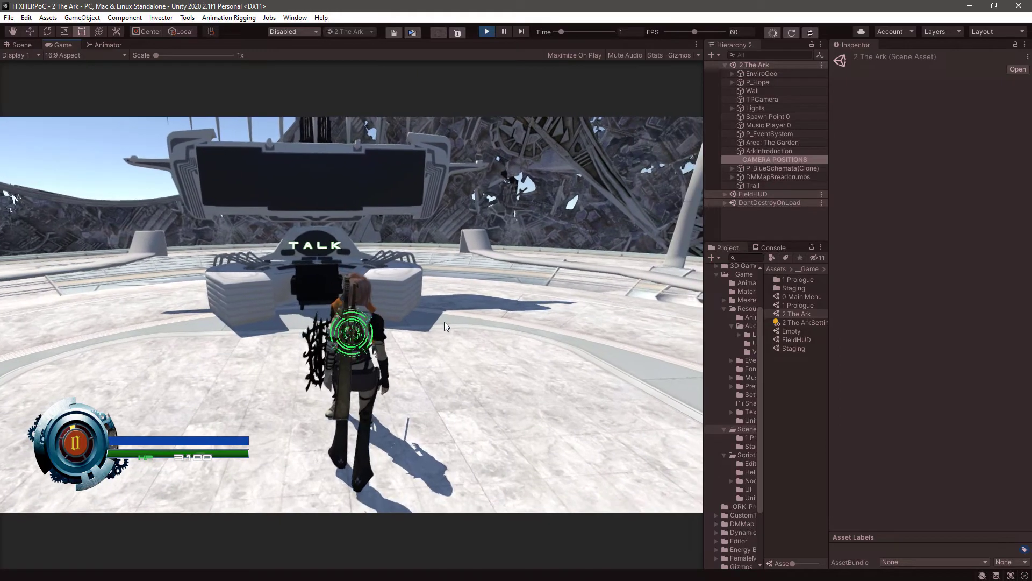
key("e")
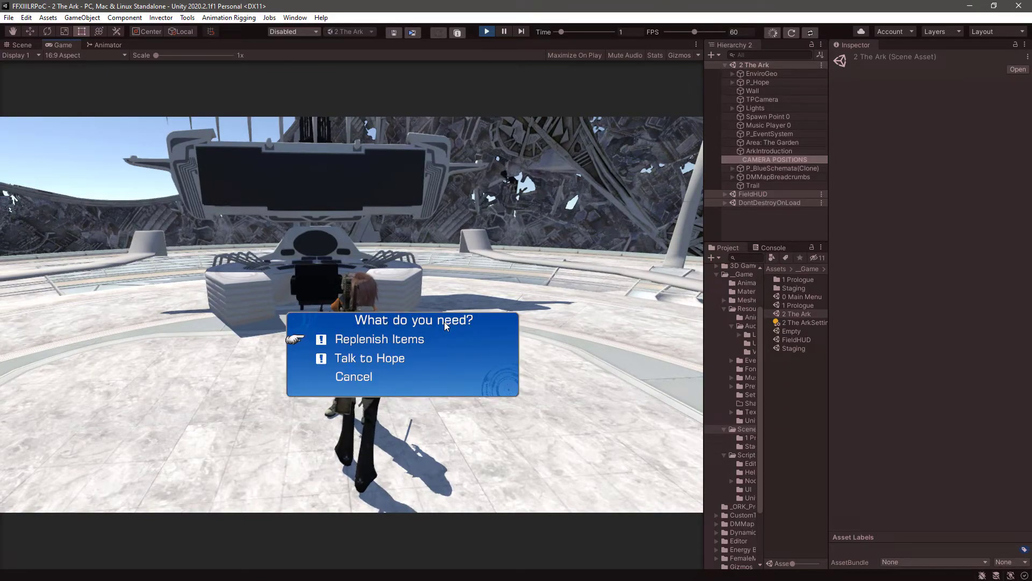
Choose Cancel in Hope's menu to end the conversation, then run off with W and A.
key("Down")
key("Down")
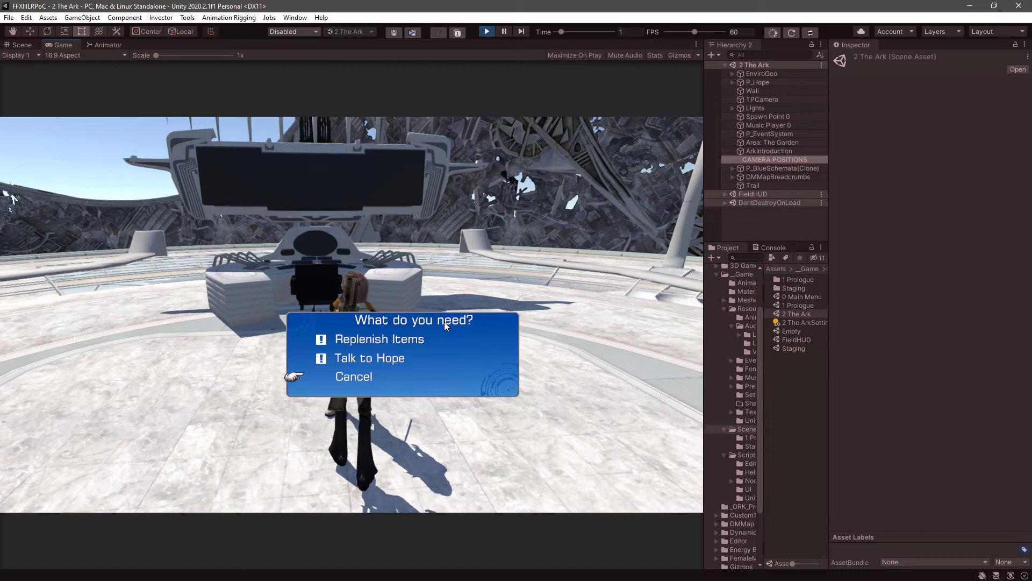
key("Return")
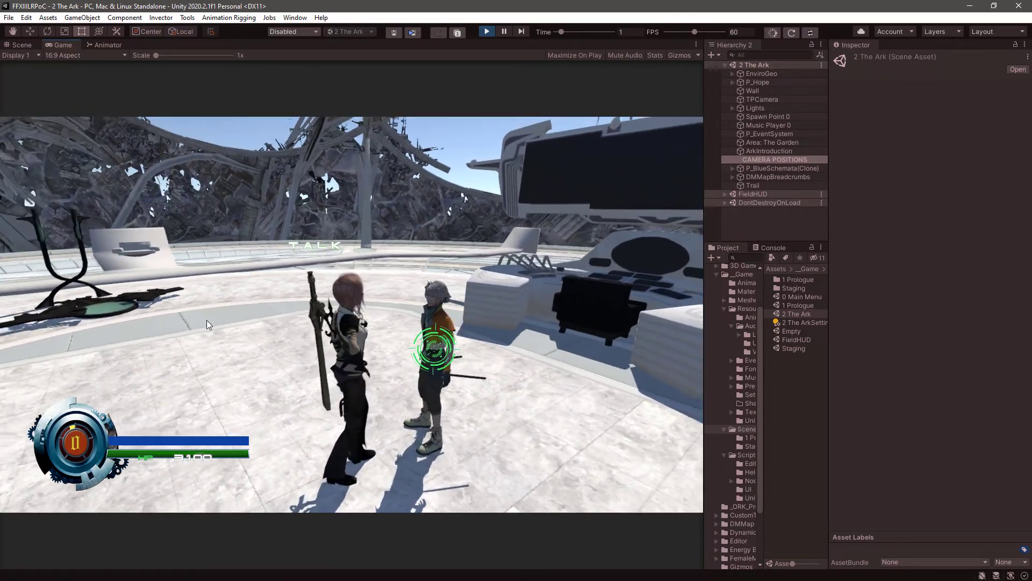
key("w")
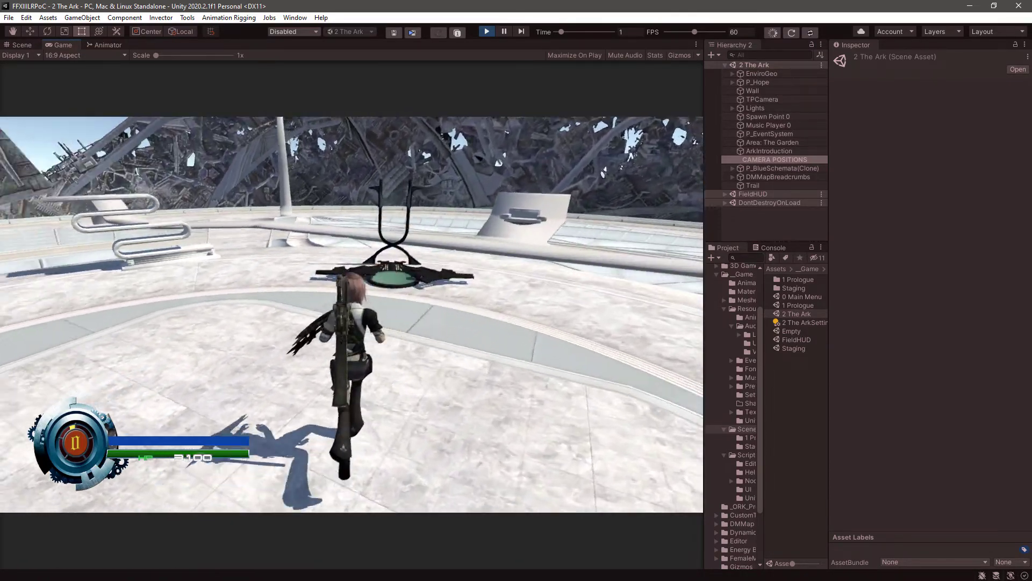
key("a")
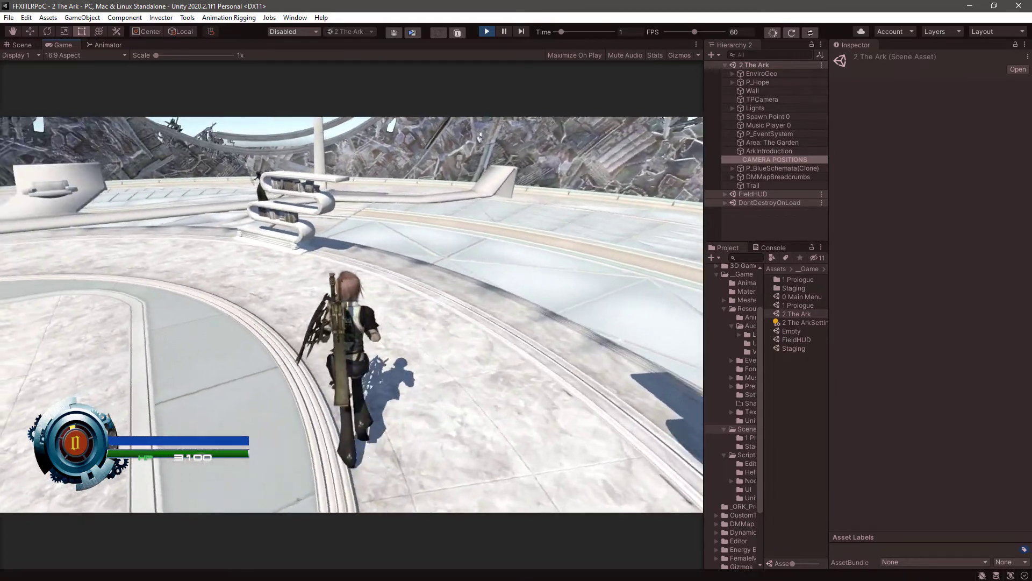